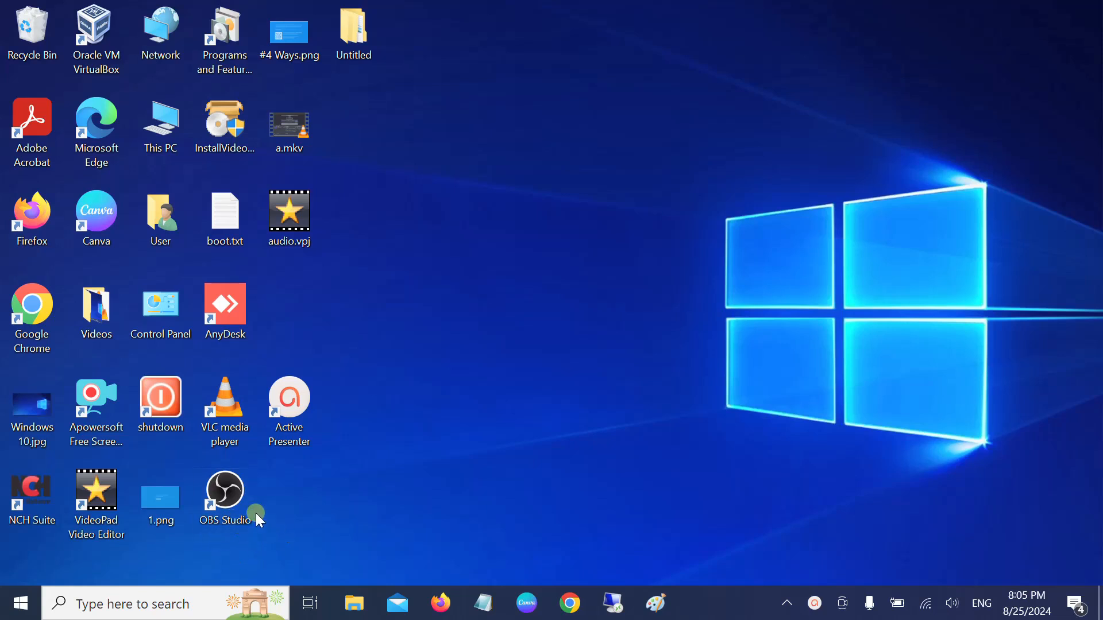
Launch OBS Studio and remove the existing Display Capture source from the scene.
double_click(233, 508)
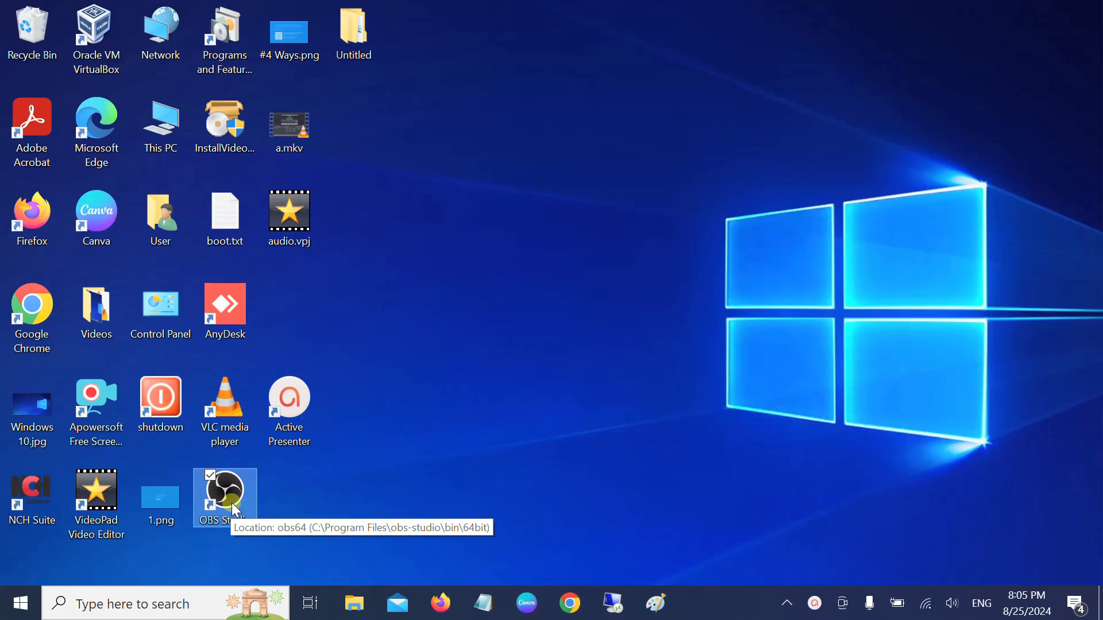
double_click(230, 502)
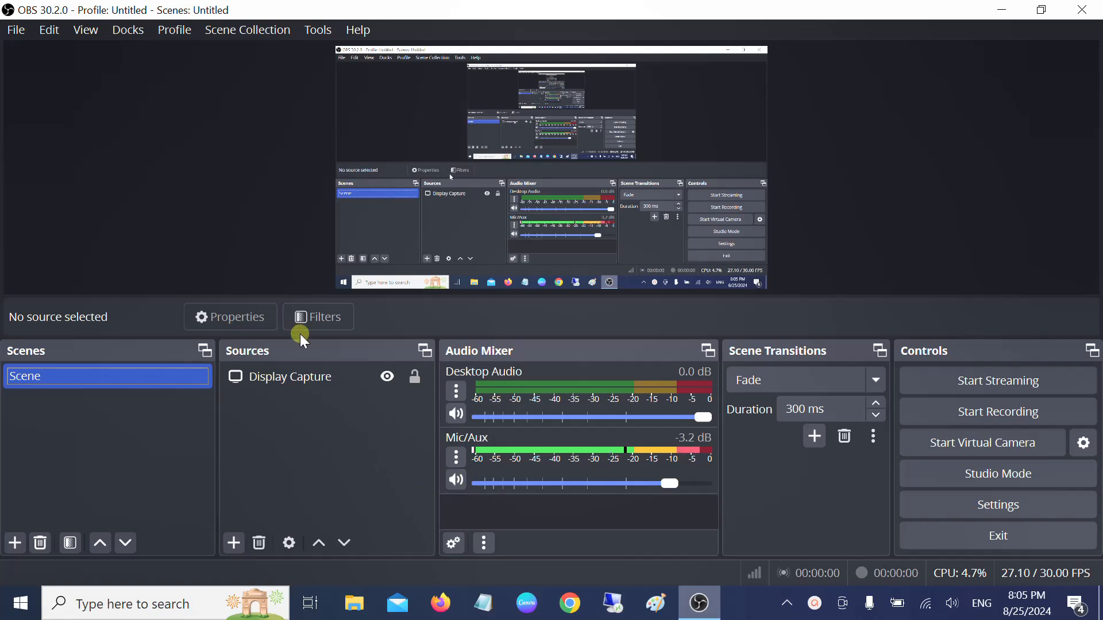
left_click(315, 377)
left_click(315, 377)
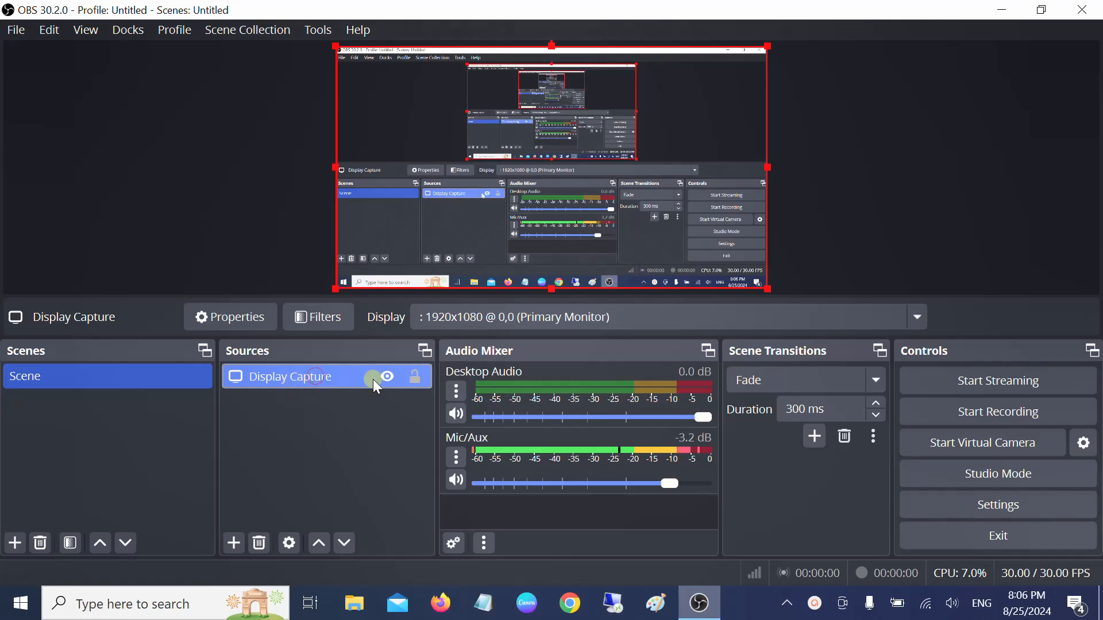
left_click(260, 543)
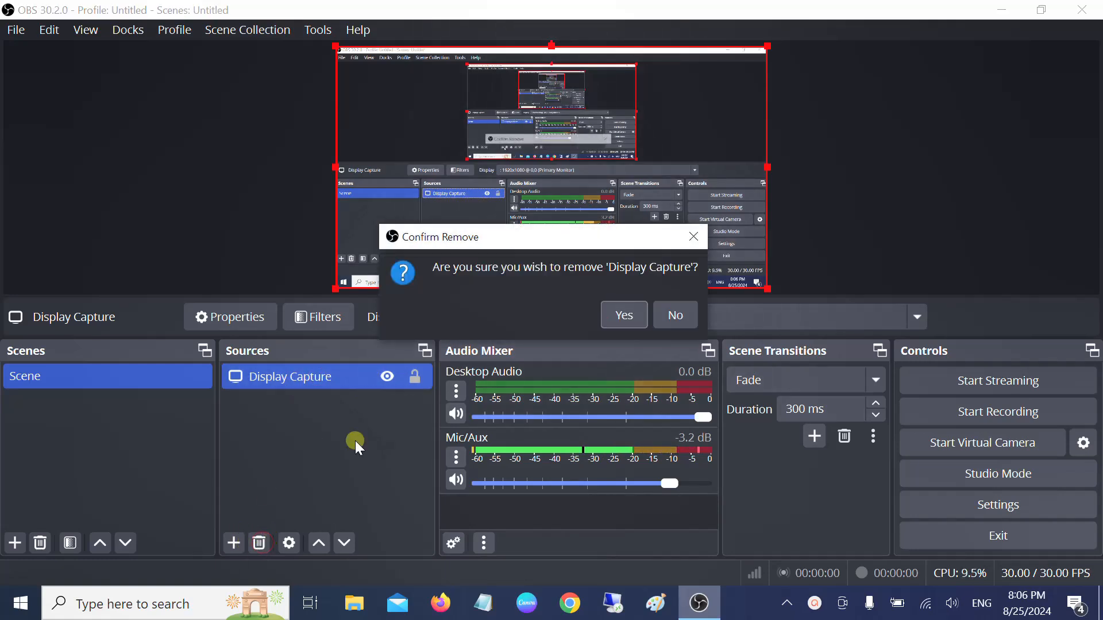
left_click(624, 315)
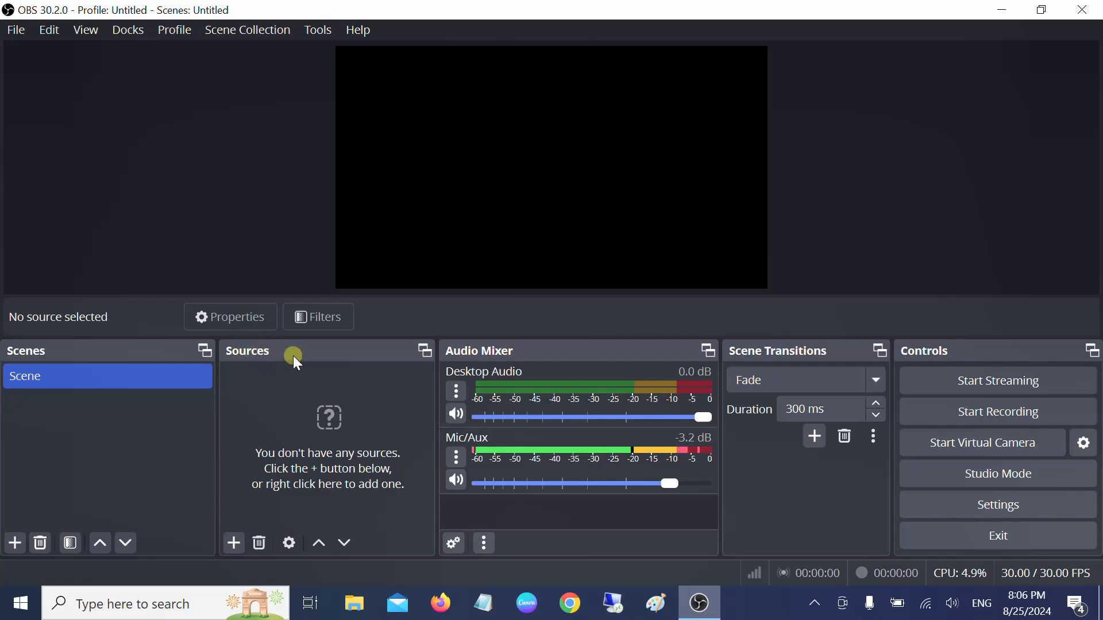
Add a new Display Capture source set to the 1920x1080 primary monitor, with the Automatic capture method.
left_click(232, 544)
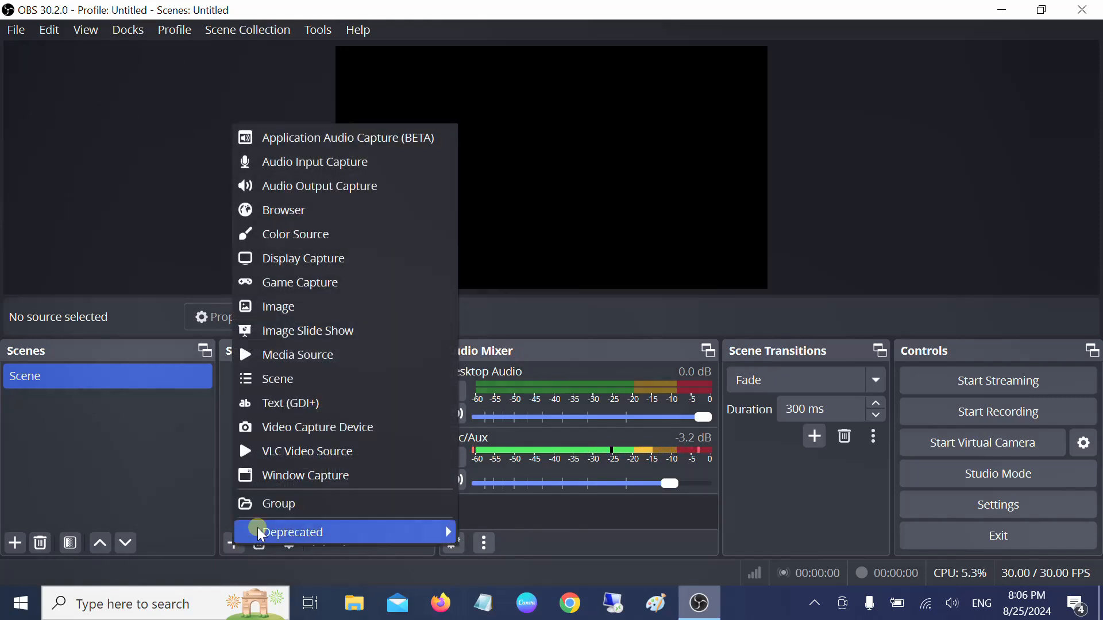
left_click(317, 263)
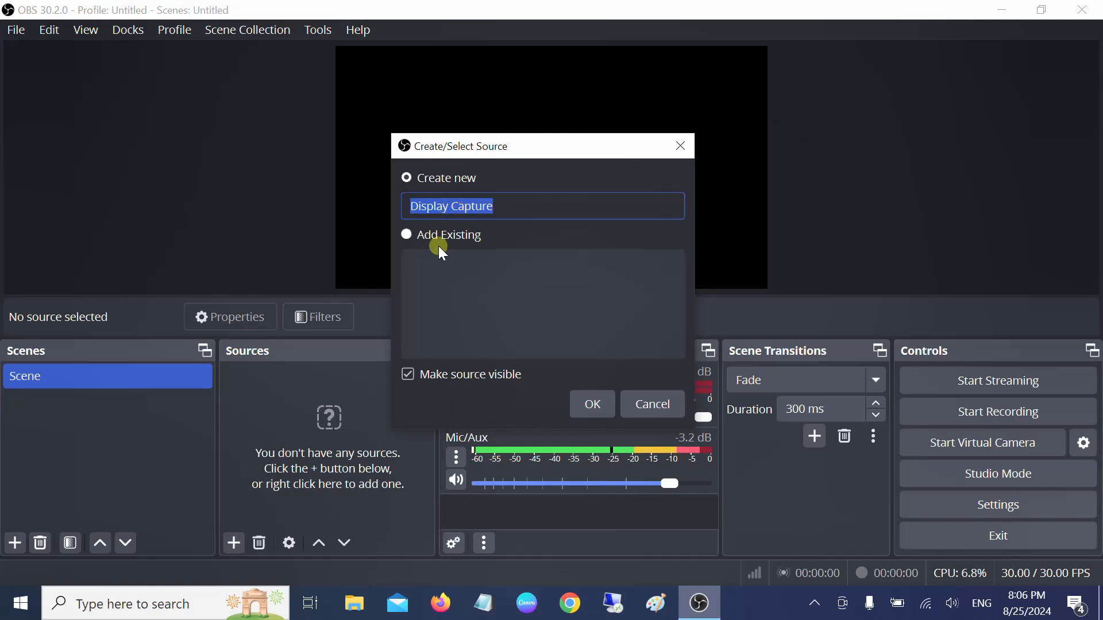
left_click(591, 405)
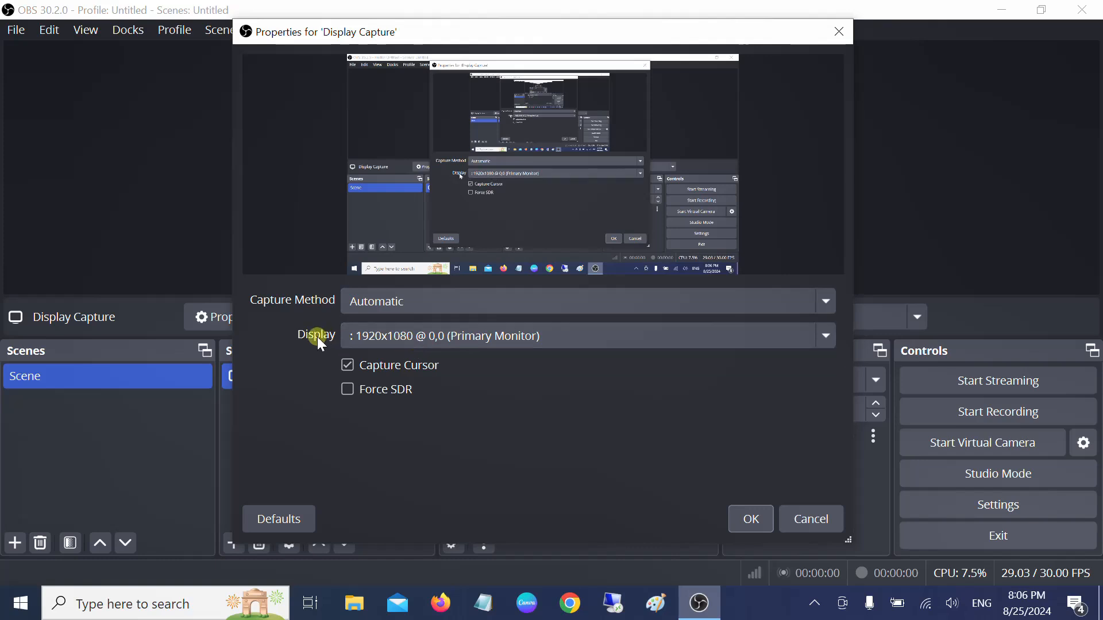
left_click(681, 343)
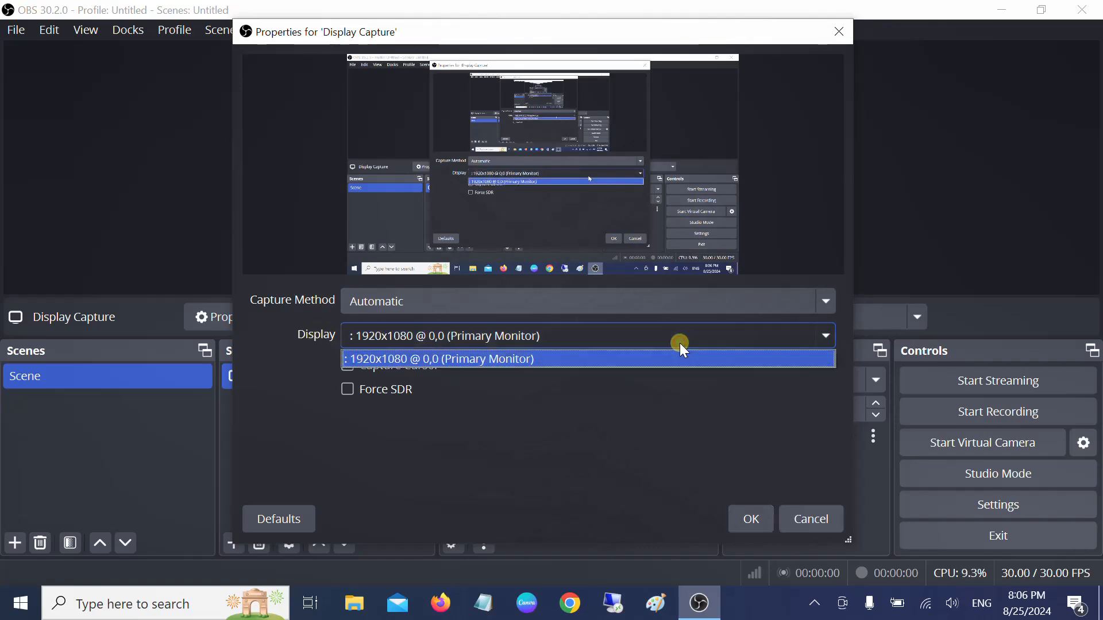
left_click(681, 343)
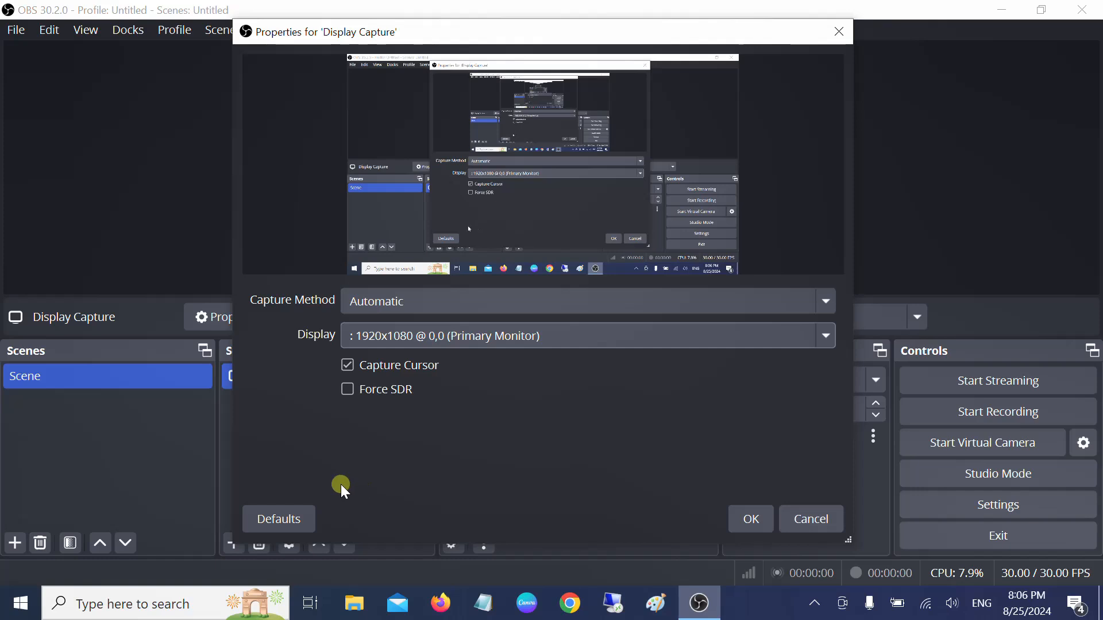
left_click(752, 522)
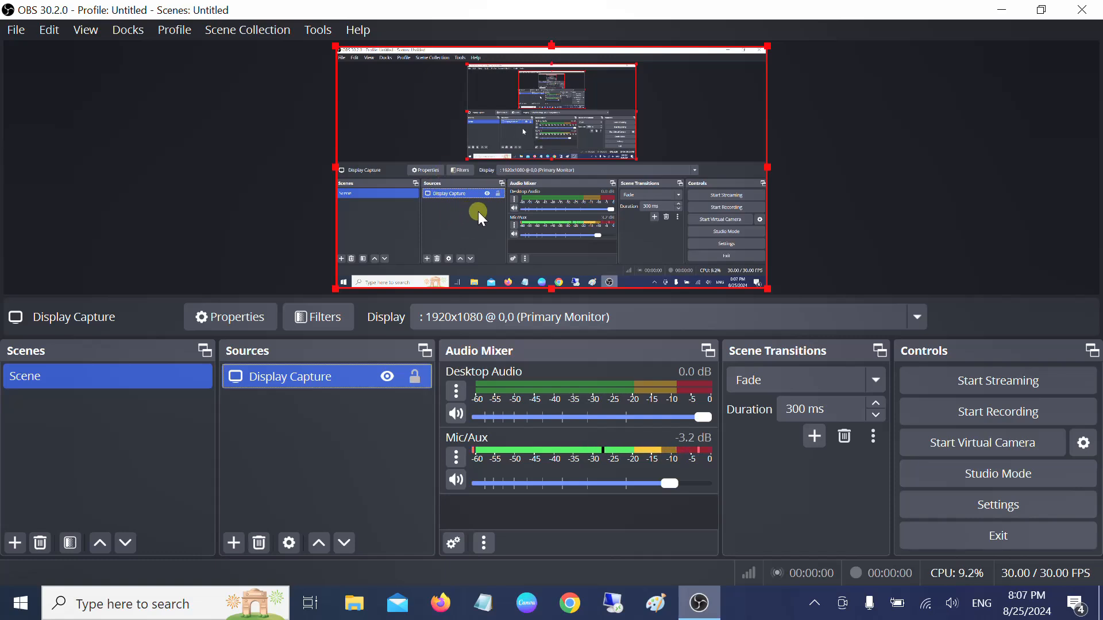
Record the screen with OBS minimized while launching Google Chrome, and return to OBS to stop the recording.
left_click(971, 423)
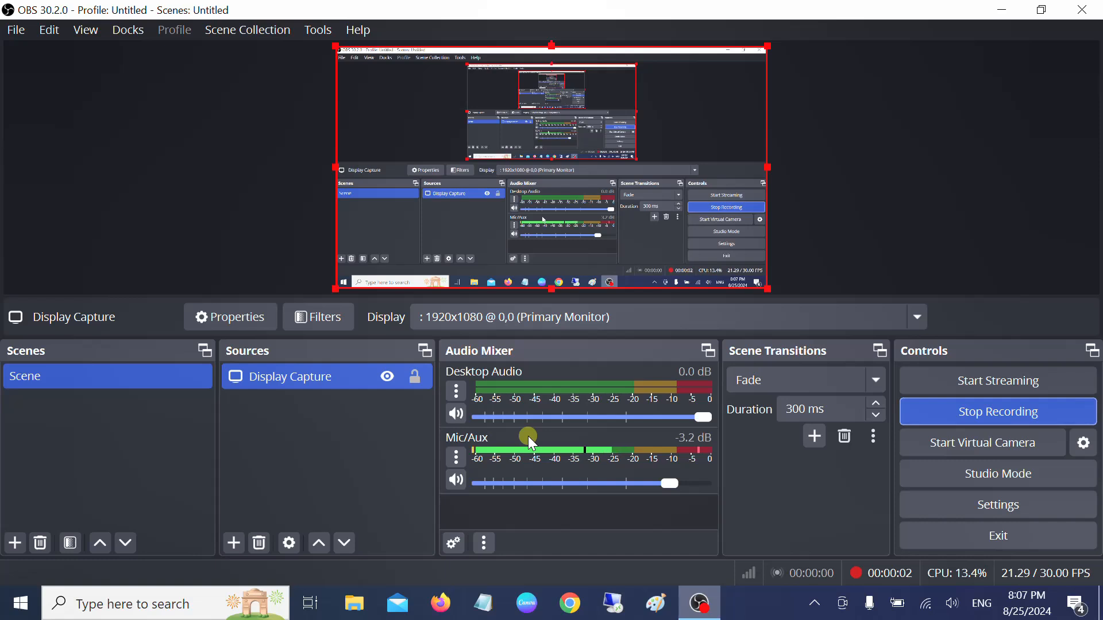
left_click(1002, 10)
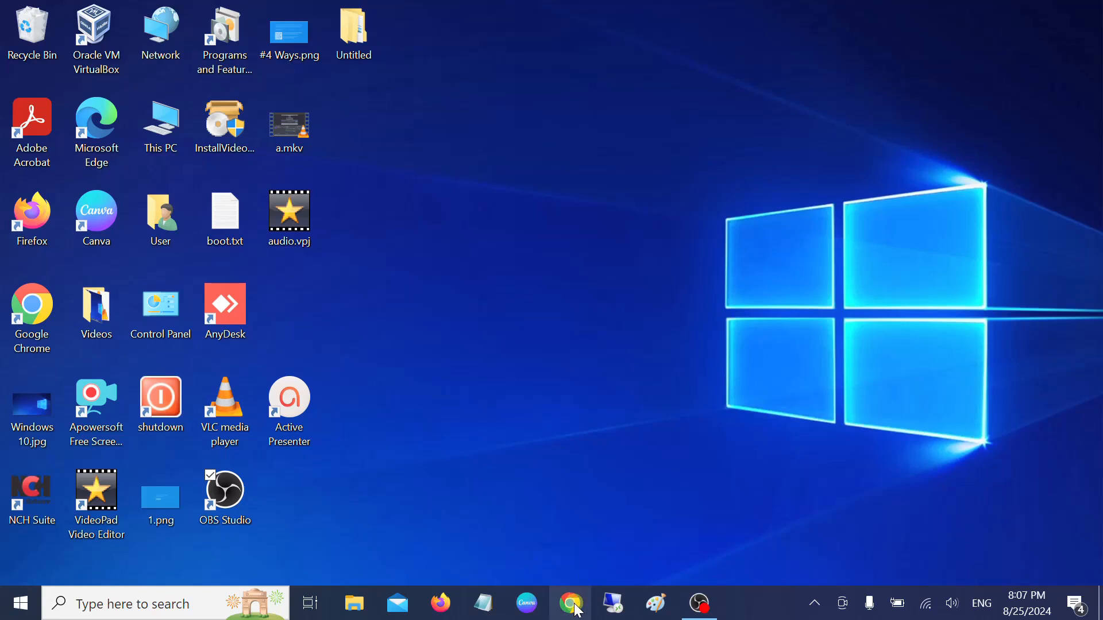
left_click(575, 606)
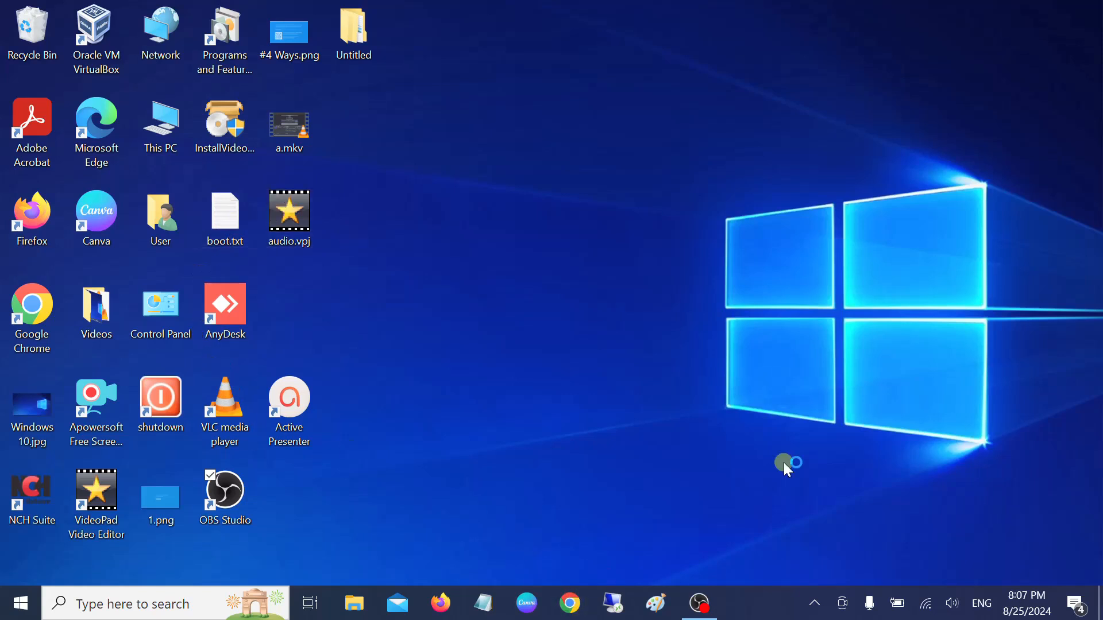
left_click(699, 608)
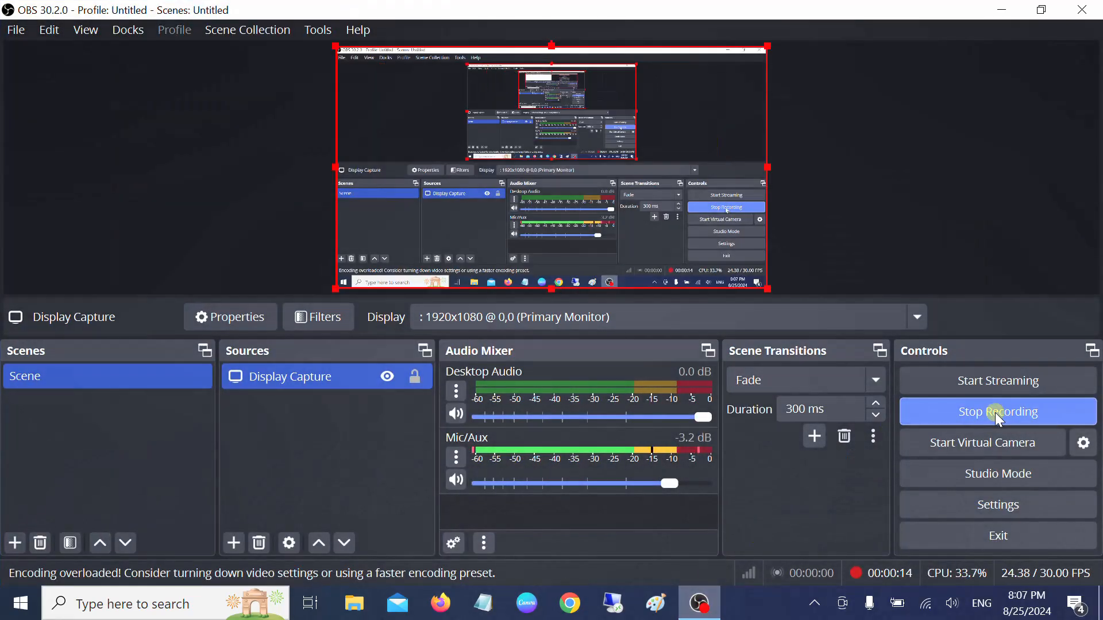
left_click(988, 411)
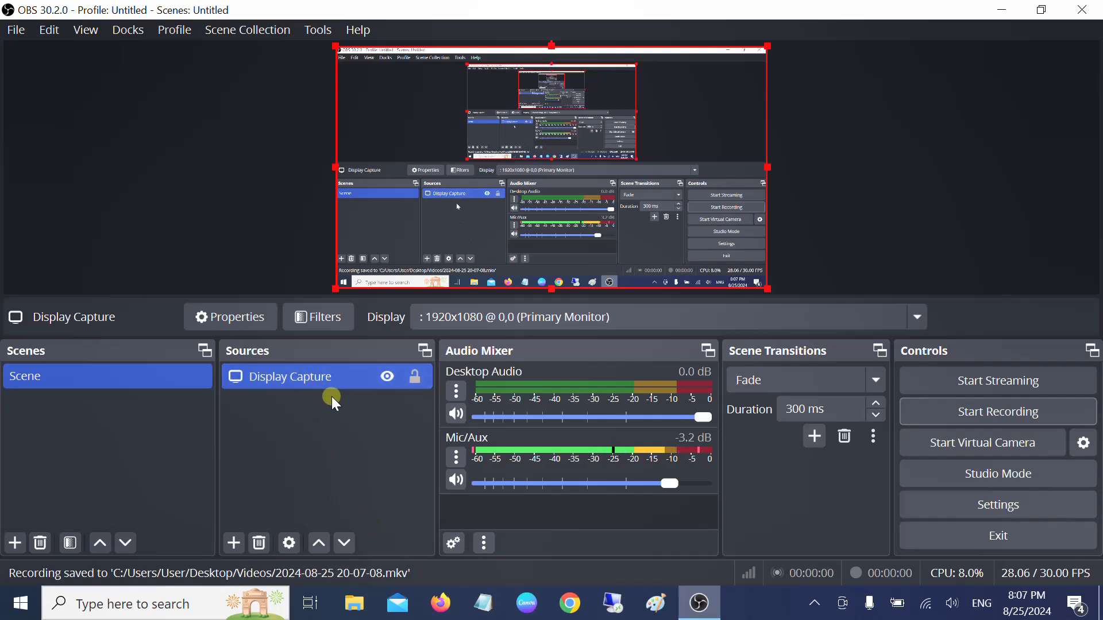
left_click(237, 541)
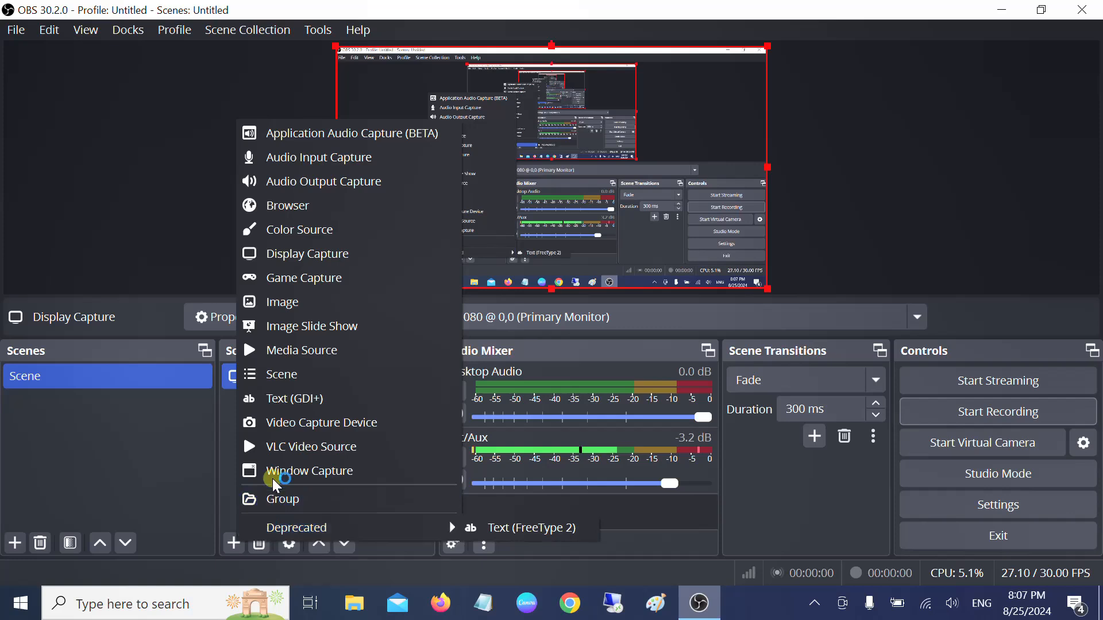
left_click(294, 447)
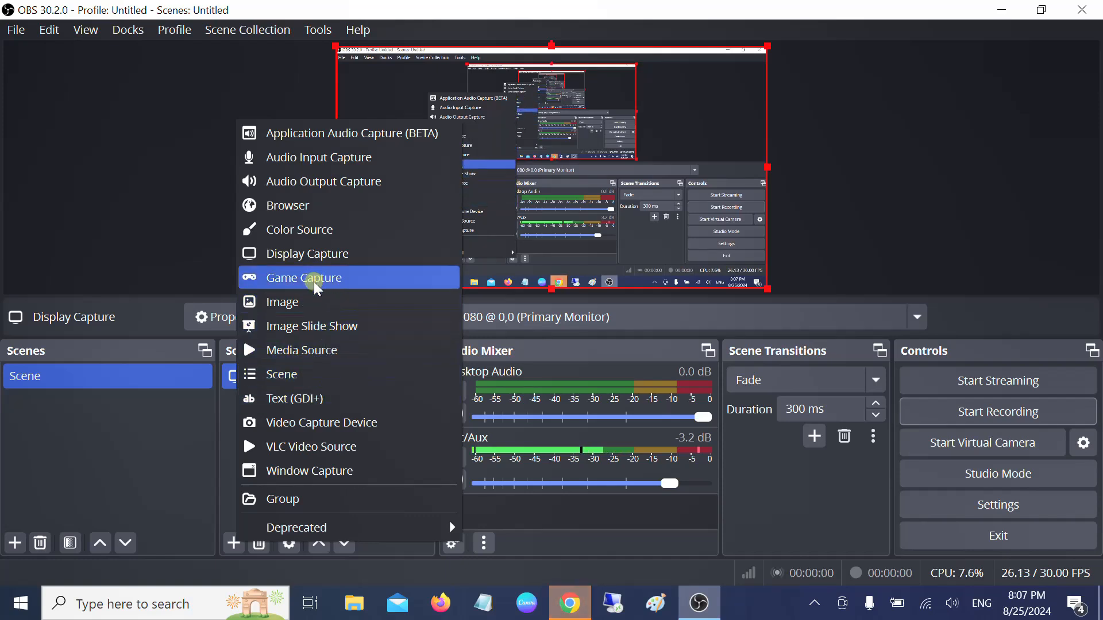
left_click(196, 452)
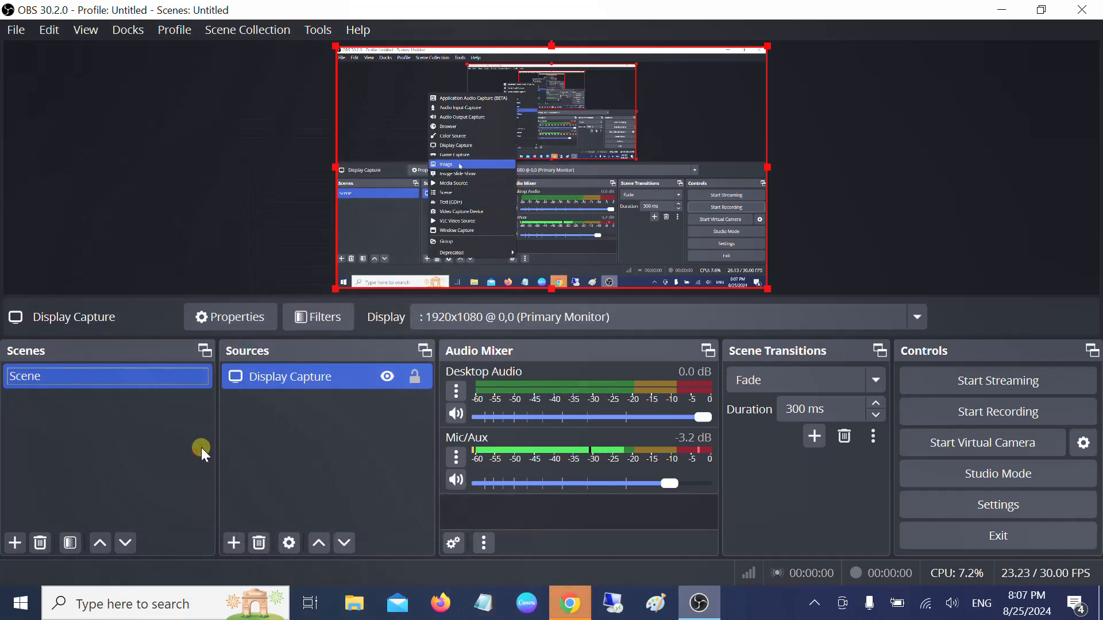
Hide the Display Capture source and show it again, and view its properties without changing them.
left_click(386, 378)
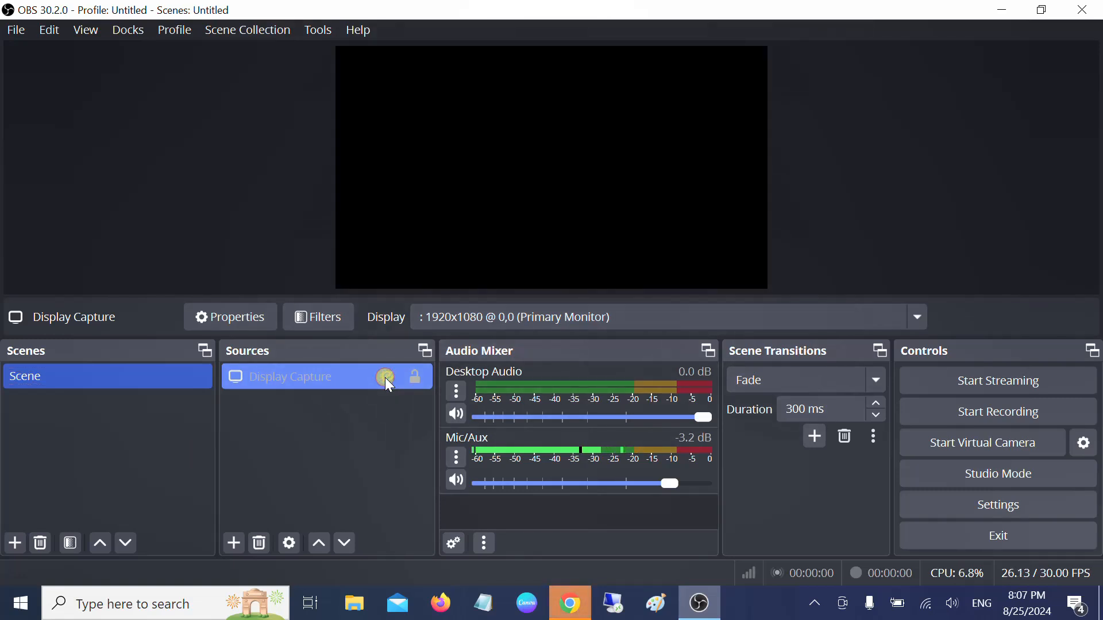
left_click(385, 378)
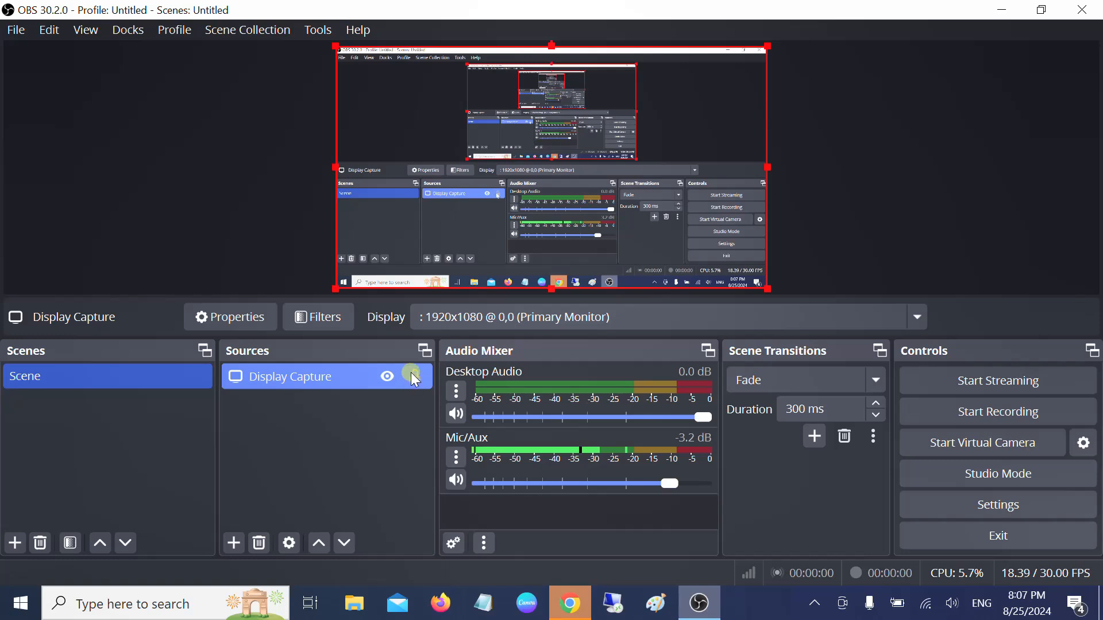
left_click(413, 377)
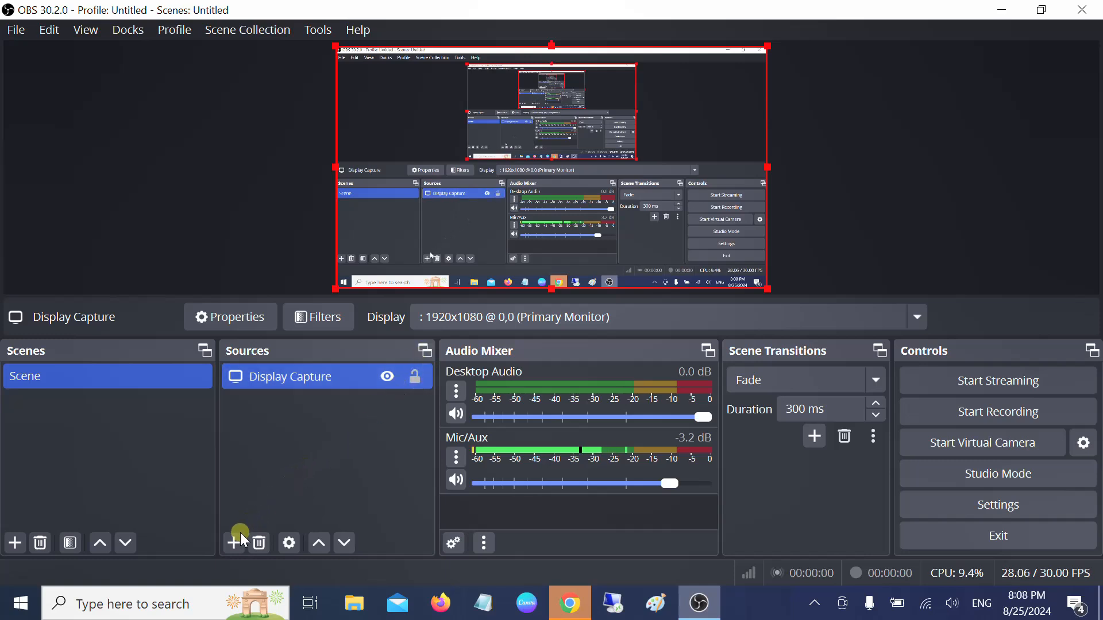
left_click(290, 543)
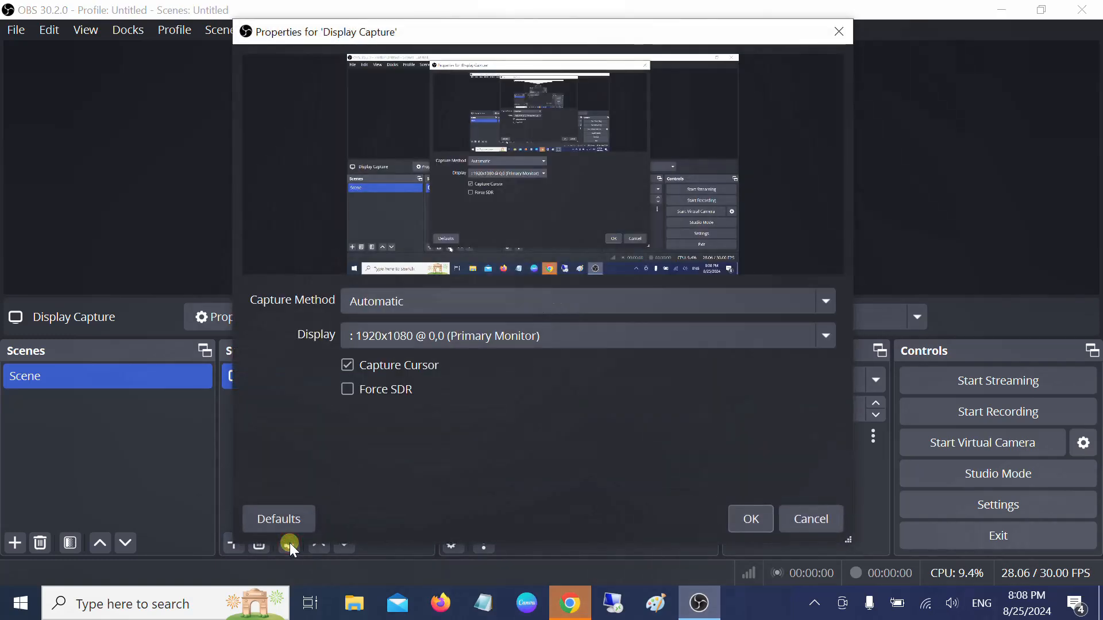
left_click(810, 533)
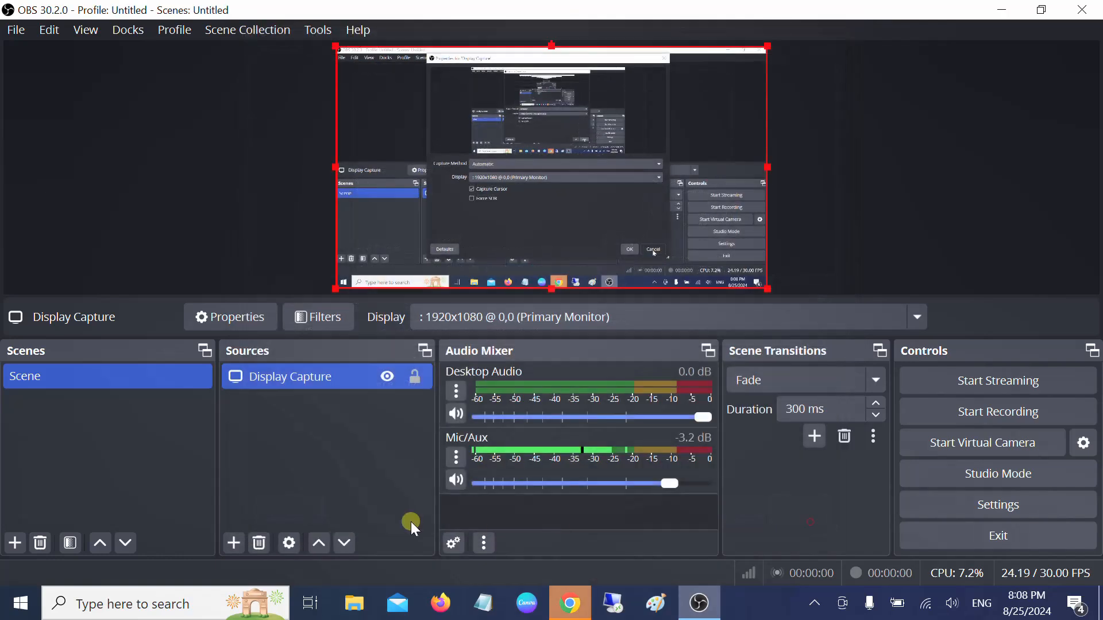
left_click(234, 542)
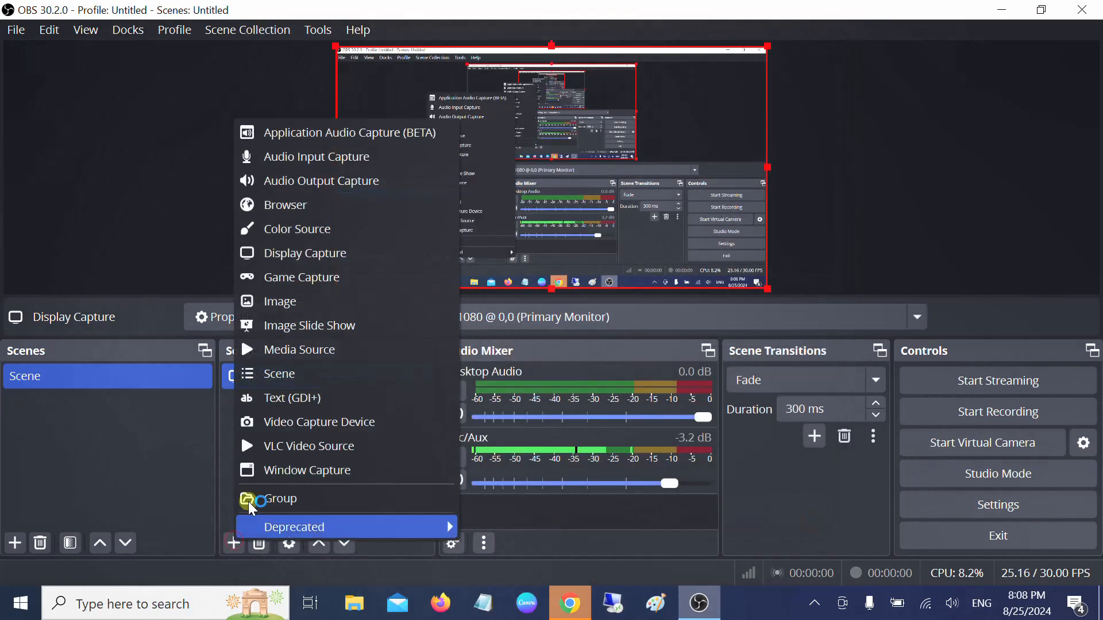
left_click(316, 278)
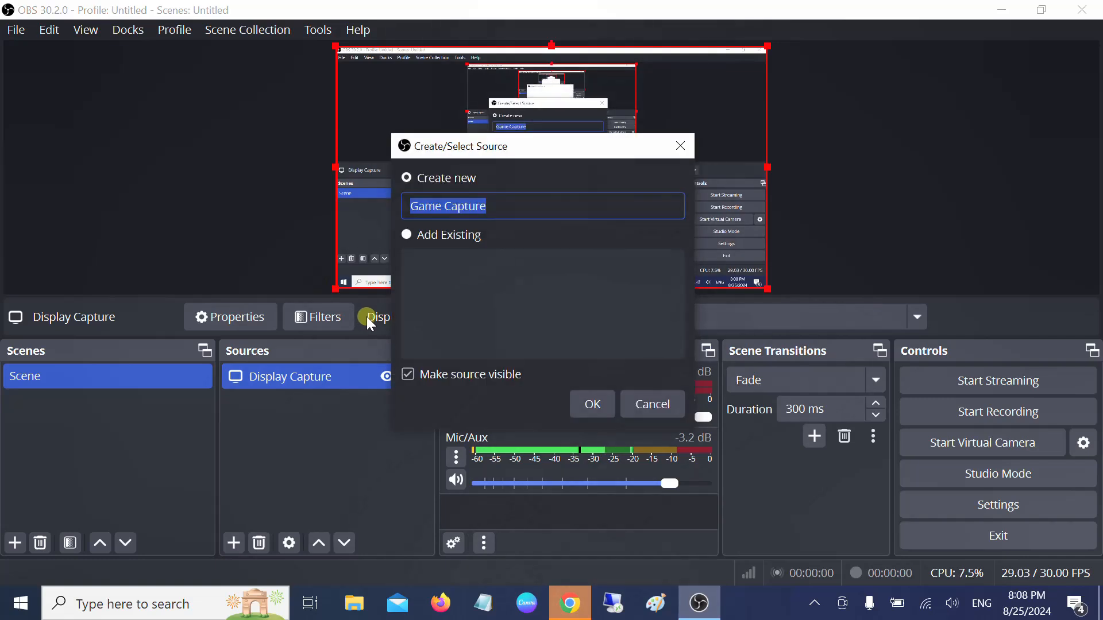
left_click(690, 145)
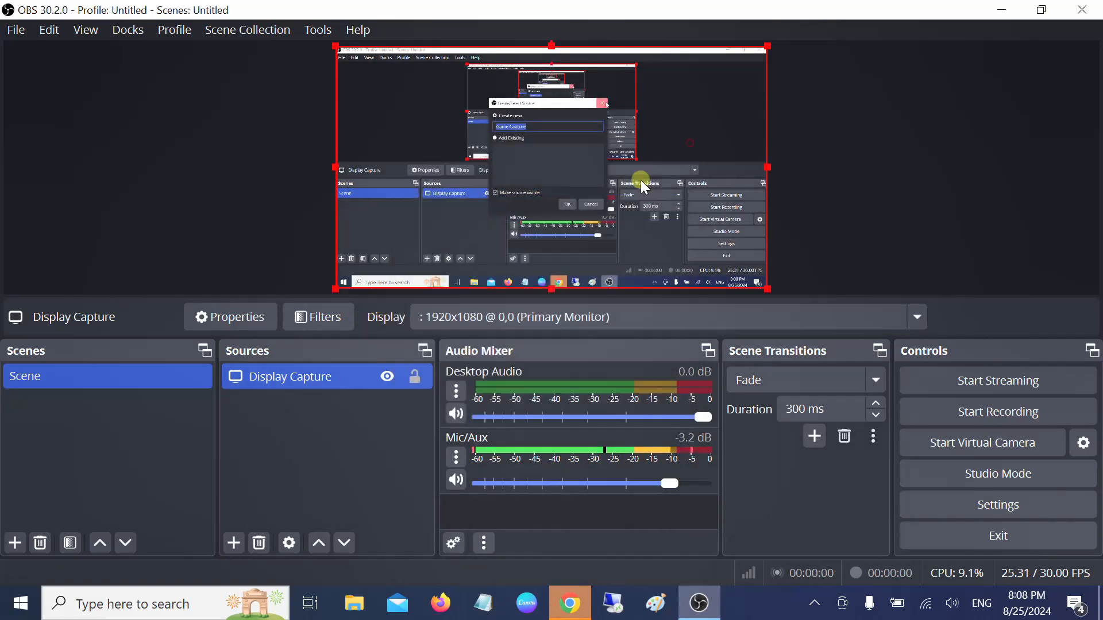
left_click(236, 543)
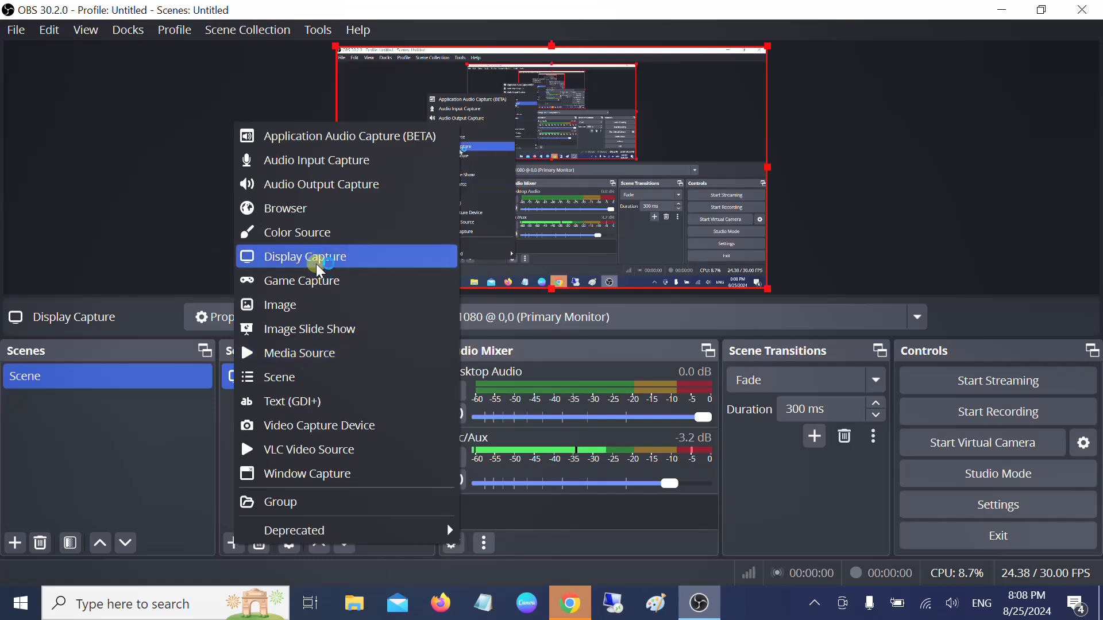
left_click(280, 257)
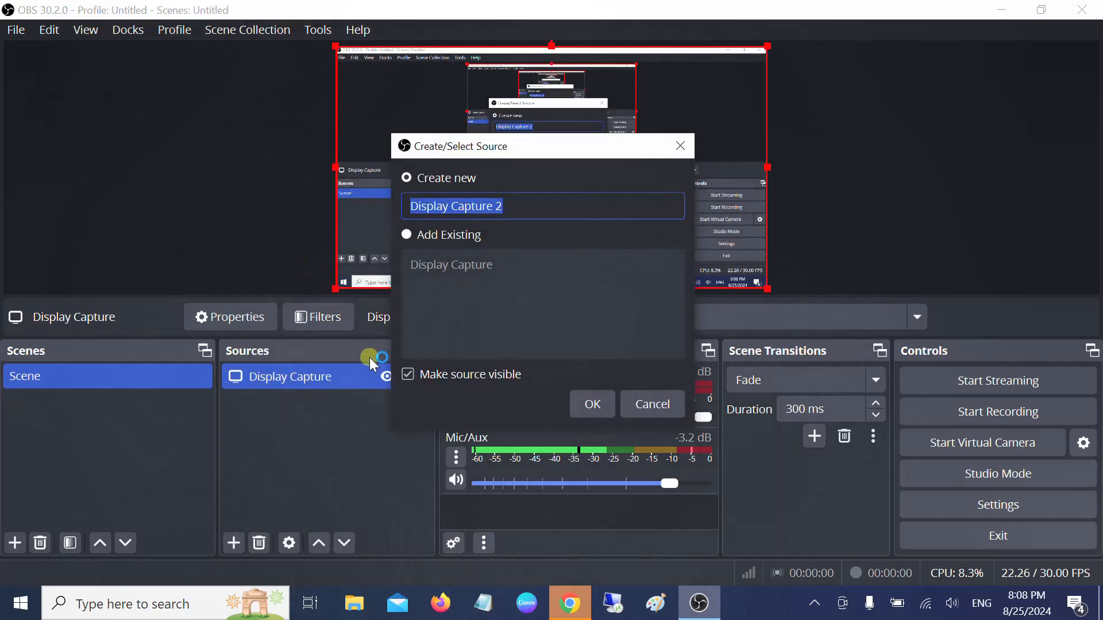
left_click(640, 406)
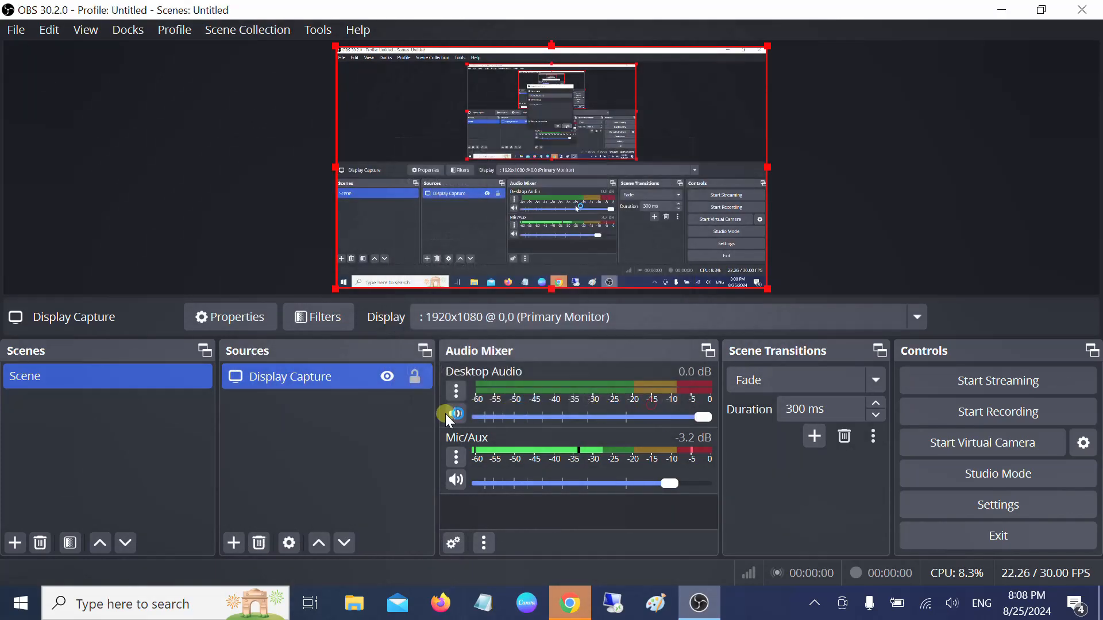
left_click(288, 544)
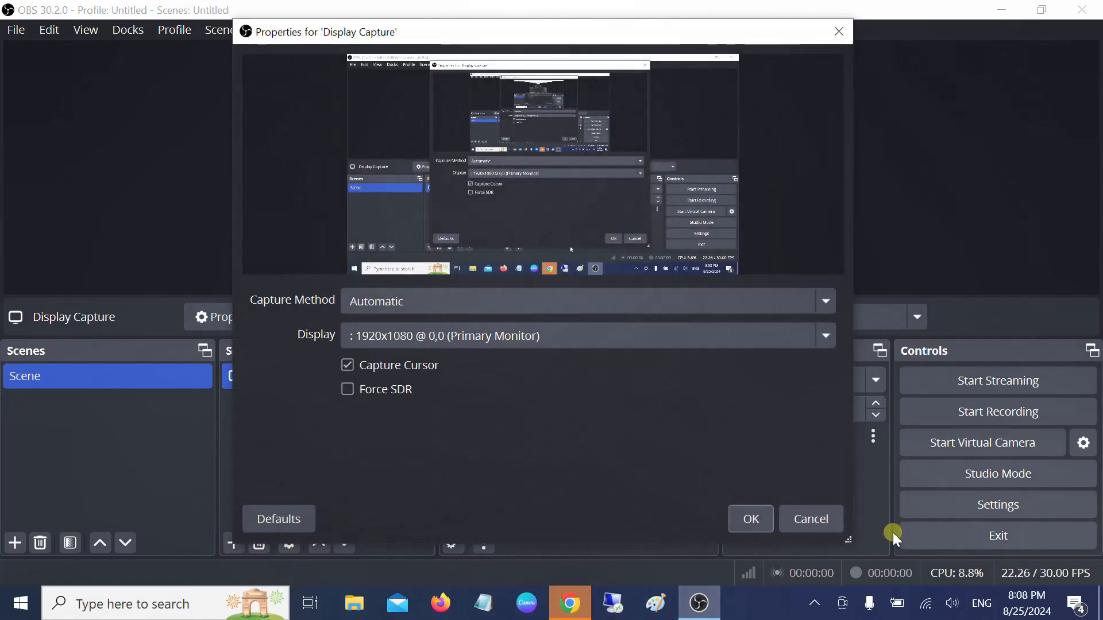
left_click(812, 520)
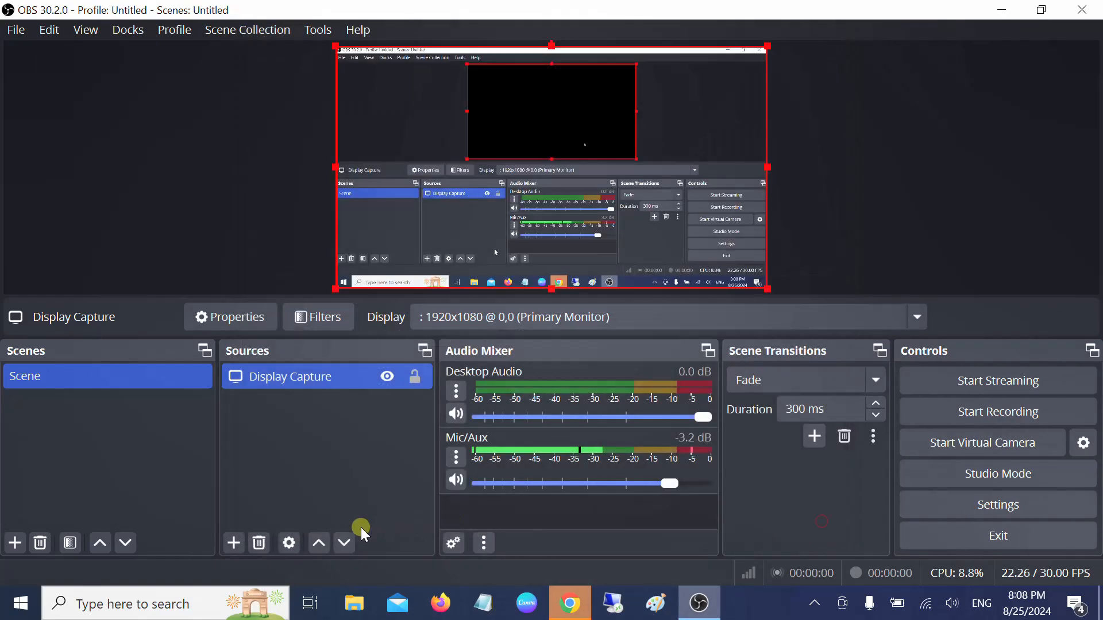
left_click(235, 544)
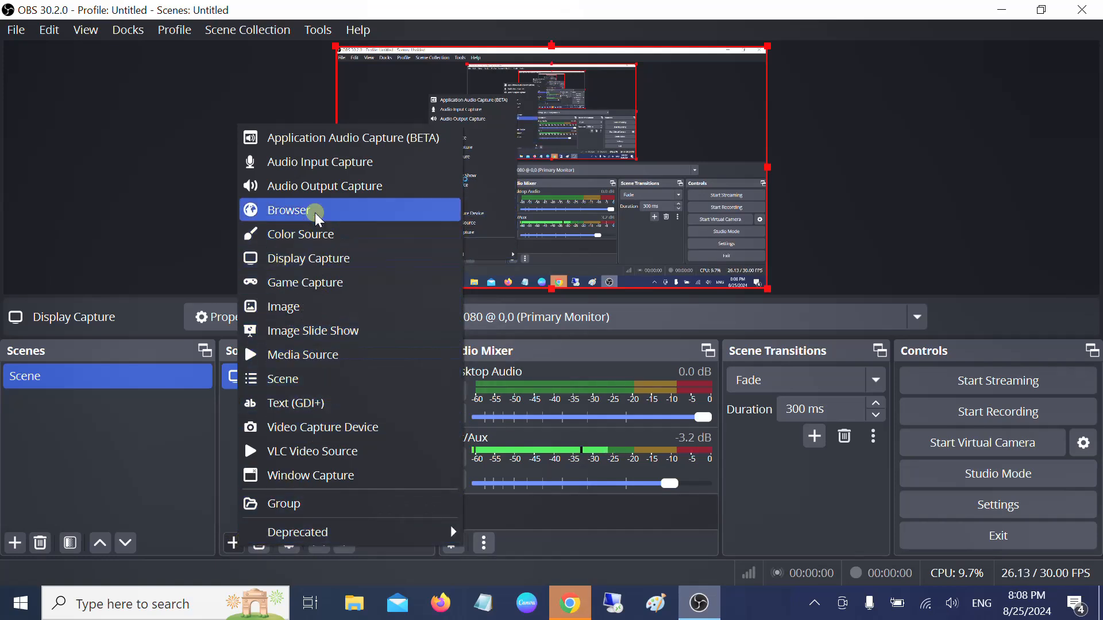
left_click(12, 545)
left_click(11, 545)
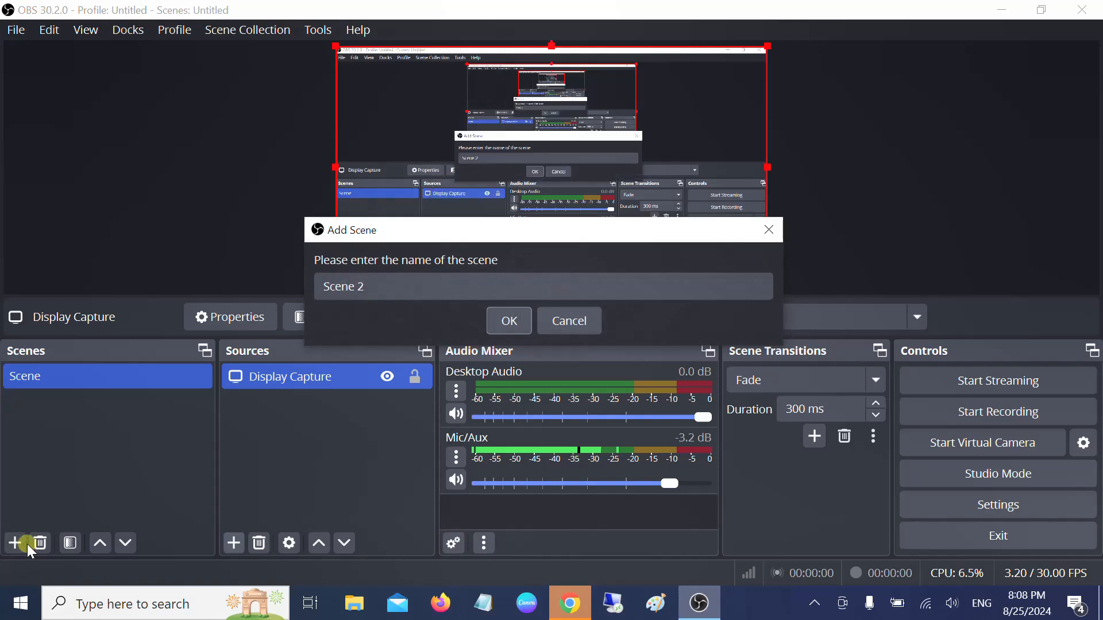
left_click(769, 230)
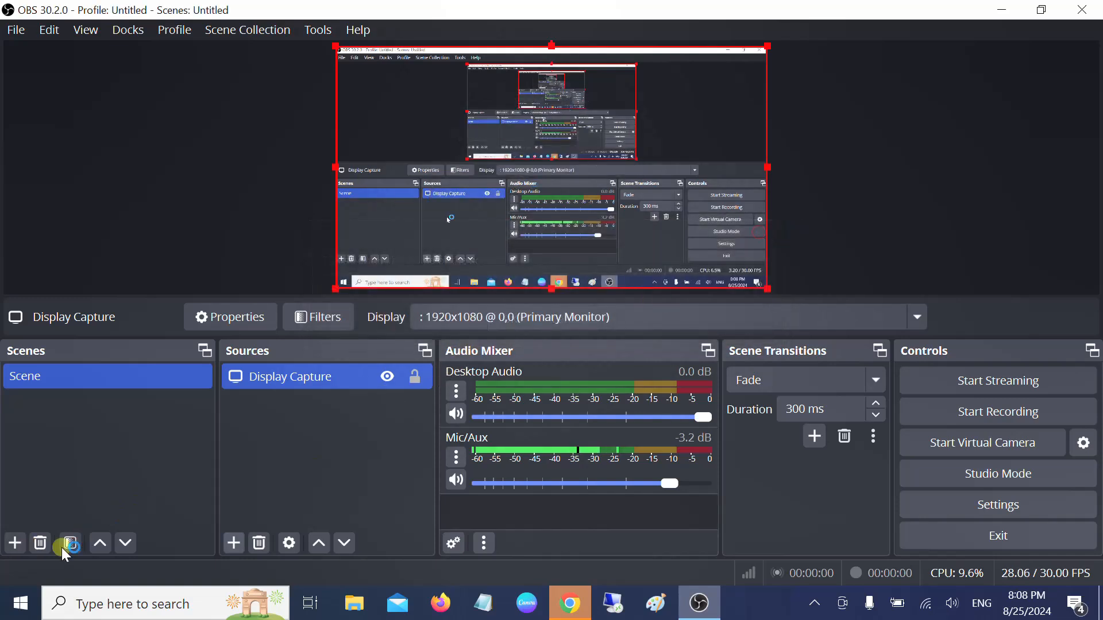
View the dialog for adding a scene without creating one, and close the open Google Chrome window.
left_click(14, 543)
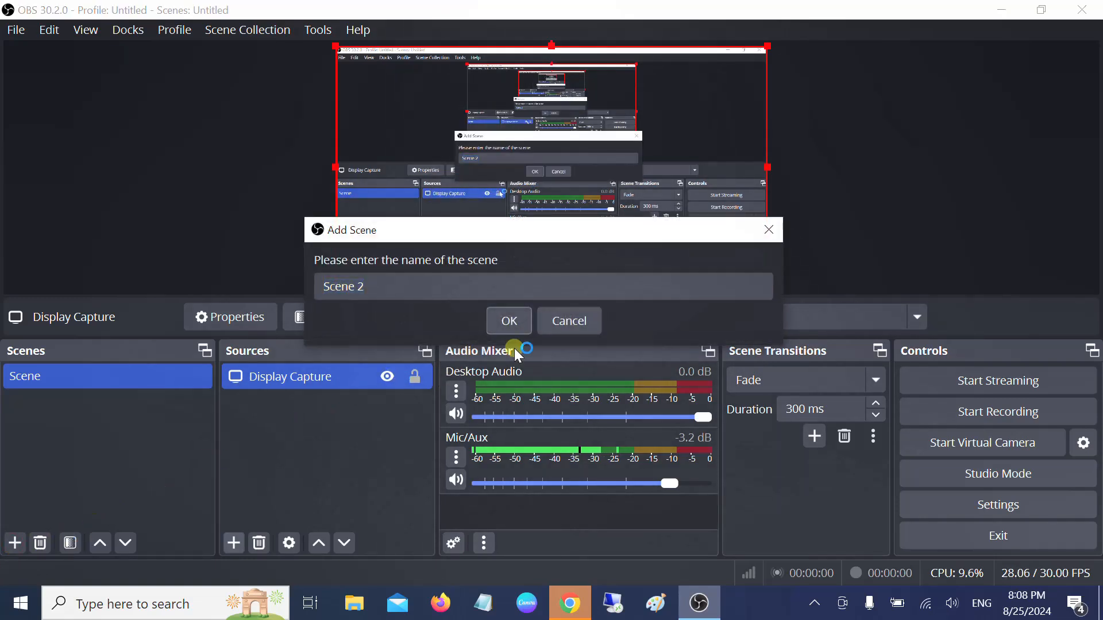
left_click(572, 324)
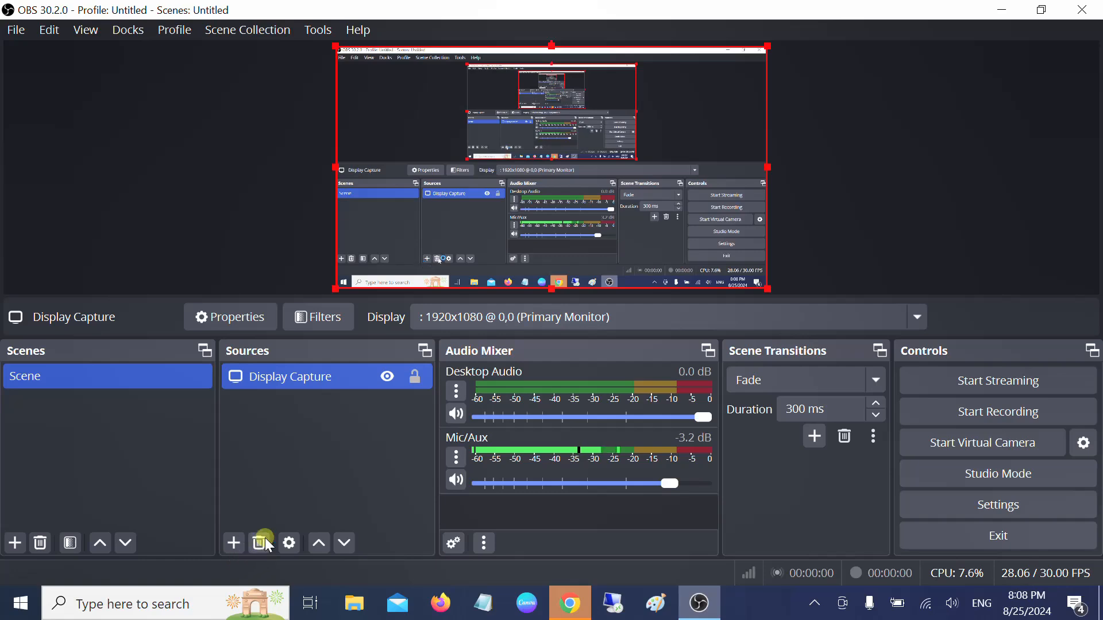
left_click(569, 603)
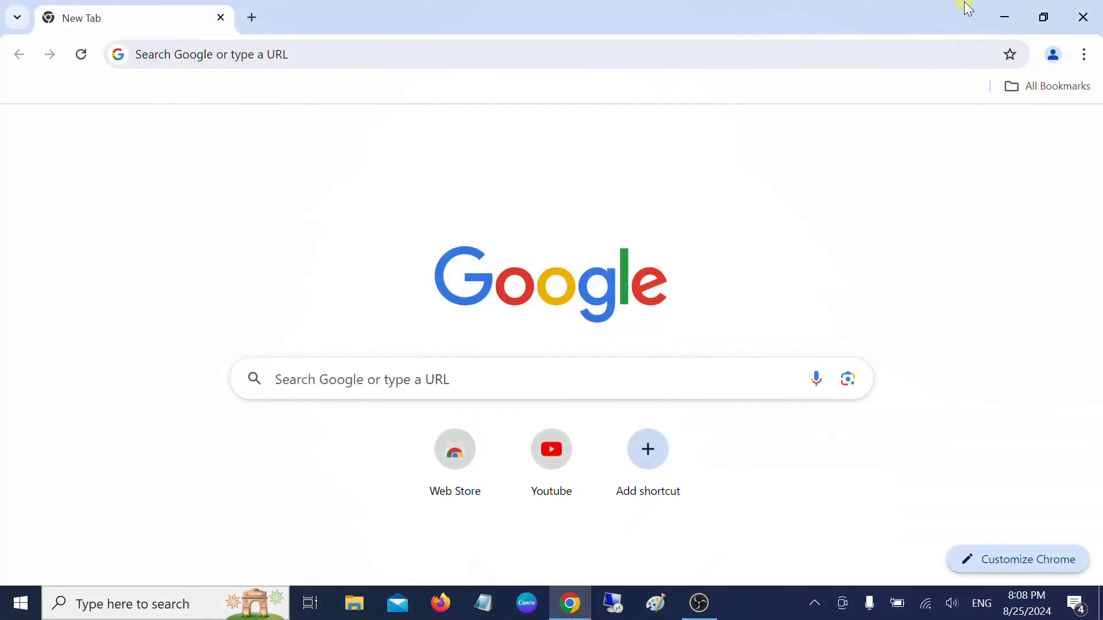
left_click(1098, 23)
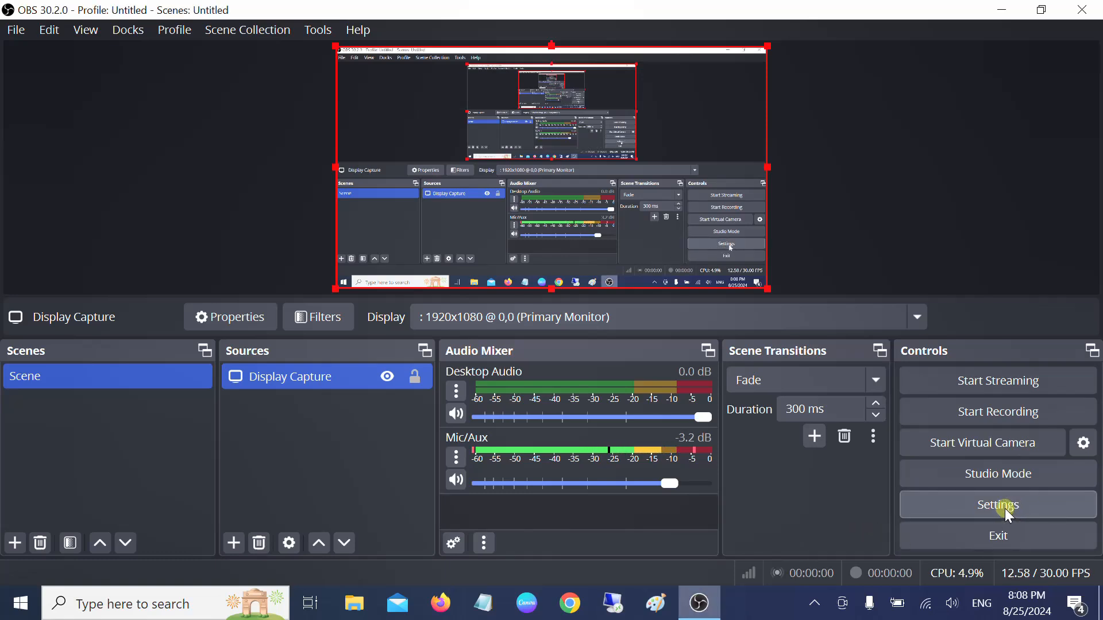
Open the output settings and look at the output mode choices without changing the mode.
left_click(930, 474)
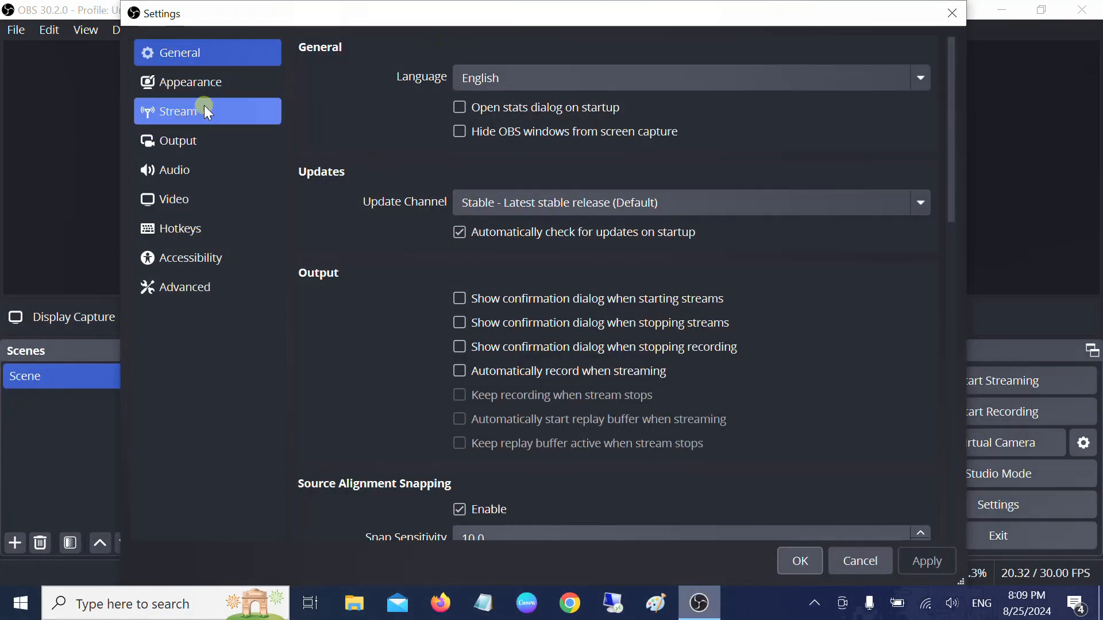
left_click(187, 142)
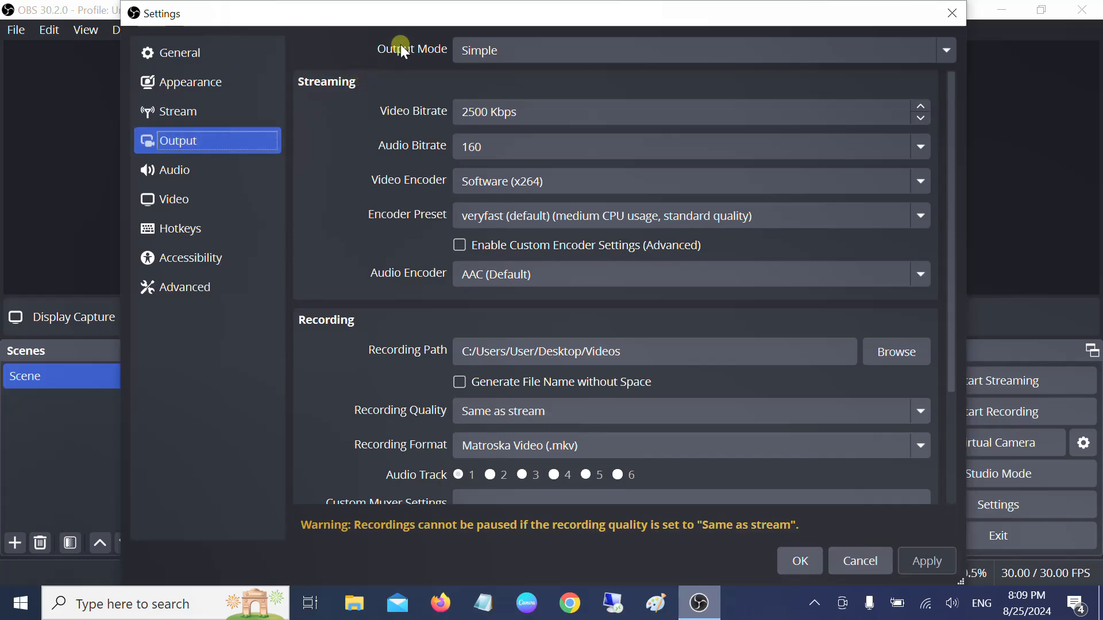
left_click(480, 50)
left_click(478, 47)
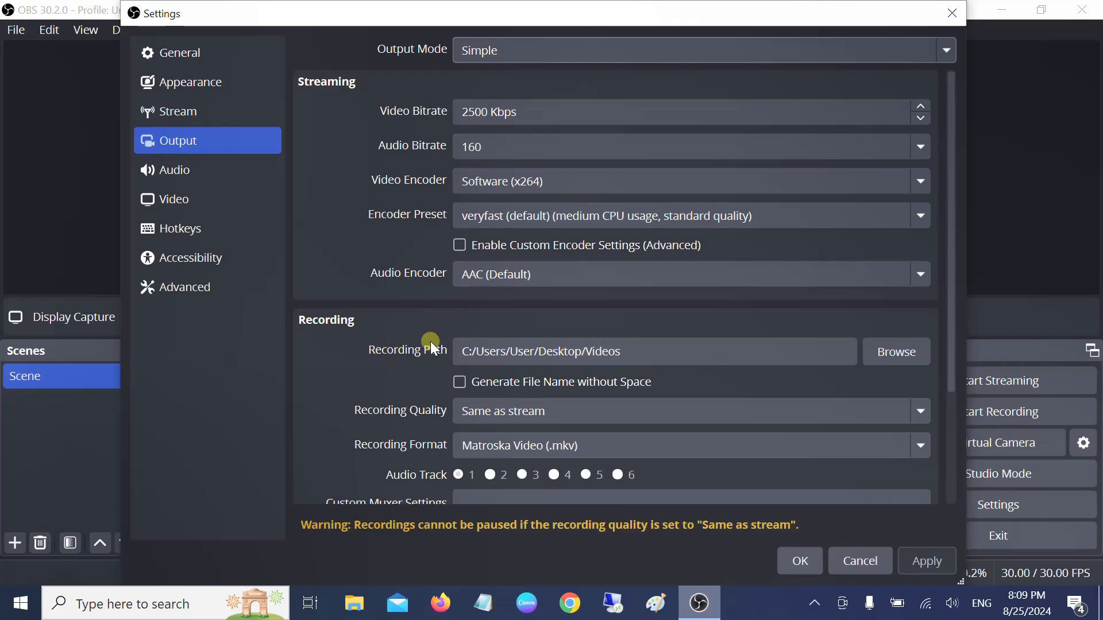
Browse for the recording path and select the Videos folder on the Desktop.
left_click_drag(639, 351, 450, 354)
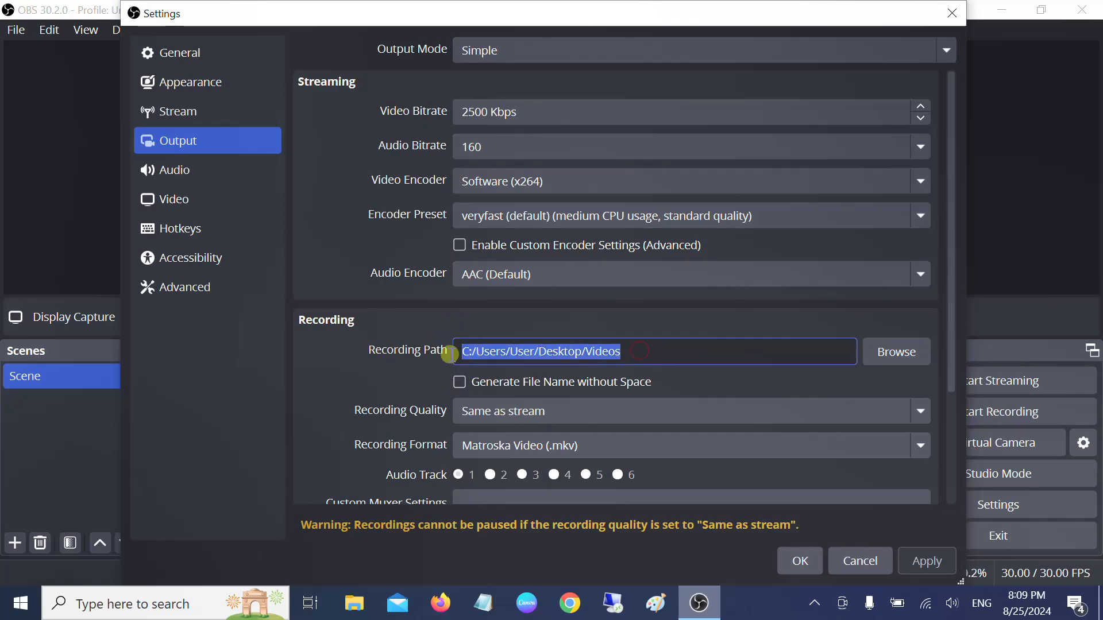
left_click(896, 360)
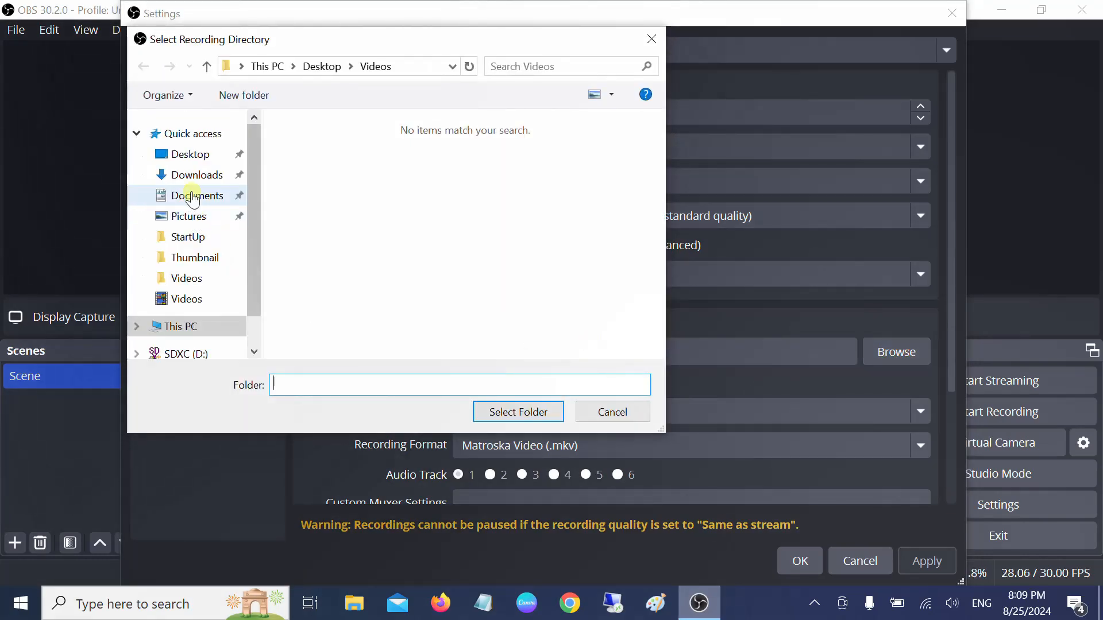
left_click(191, 154)
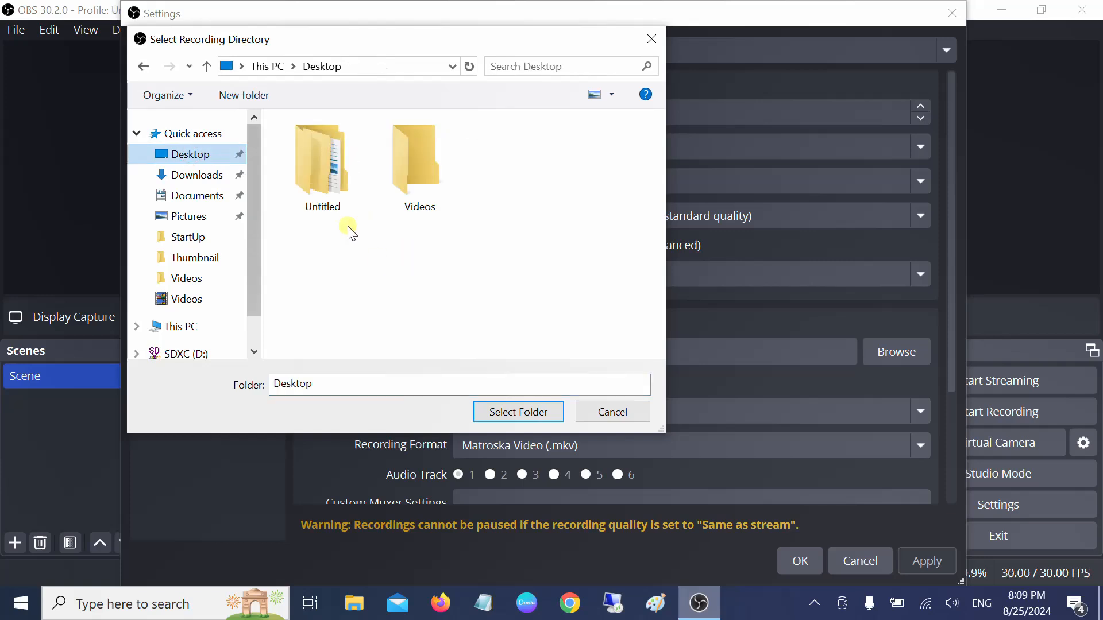
left_click(417, 194)
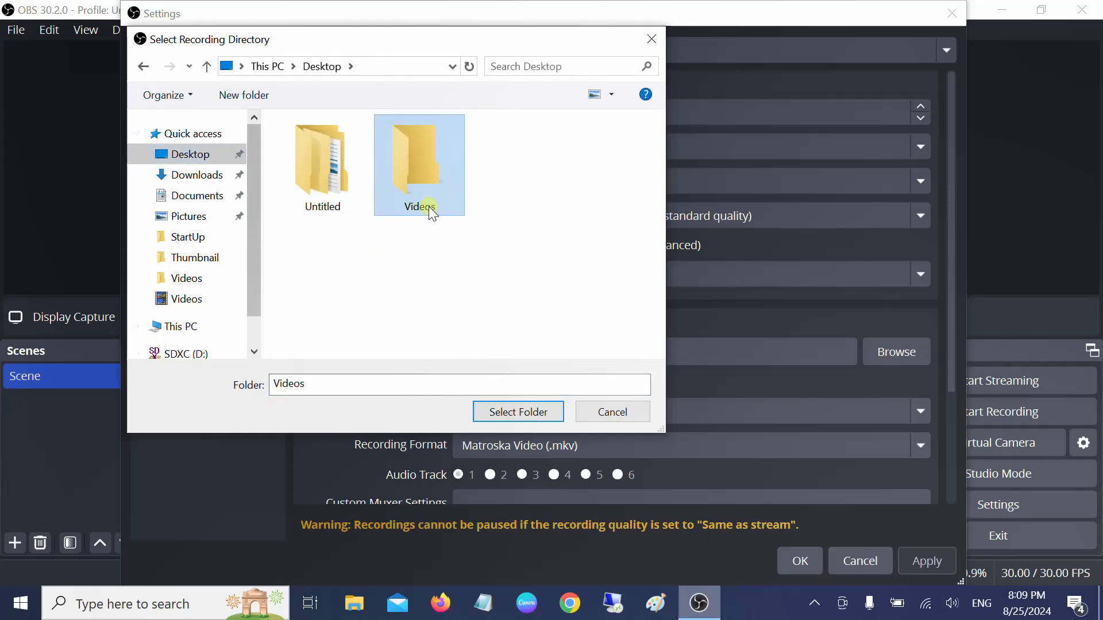
left_click(520, 412)
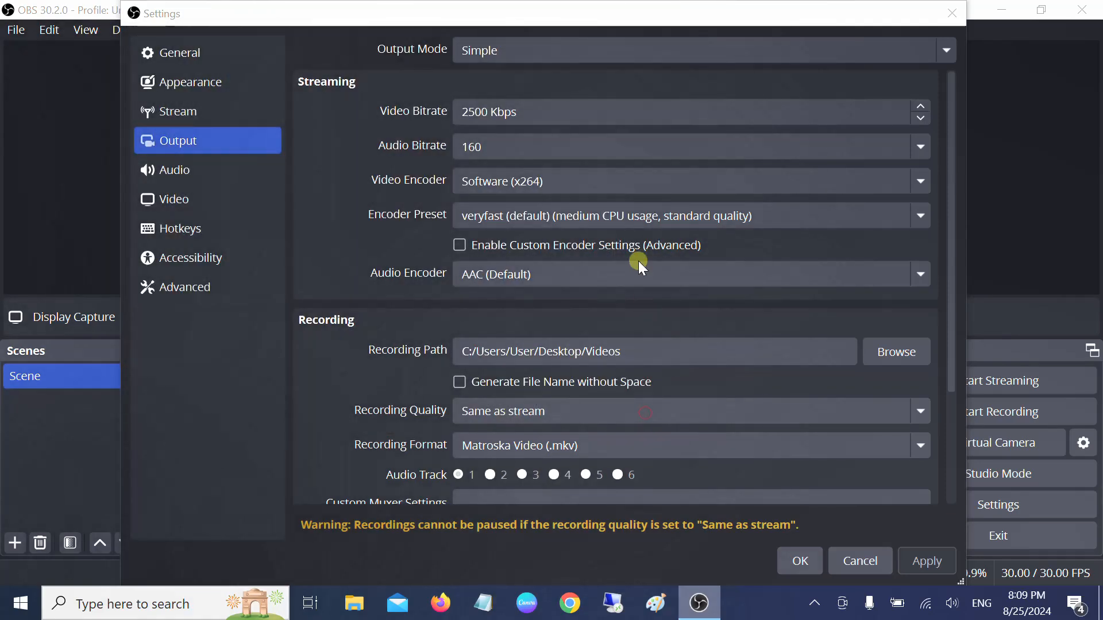
left_click(648, 356)
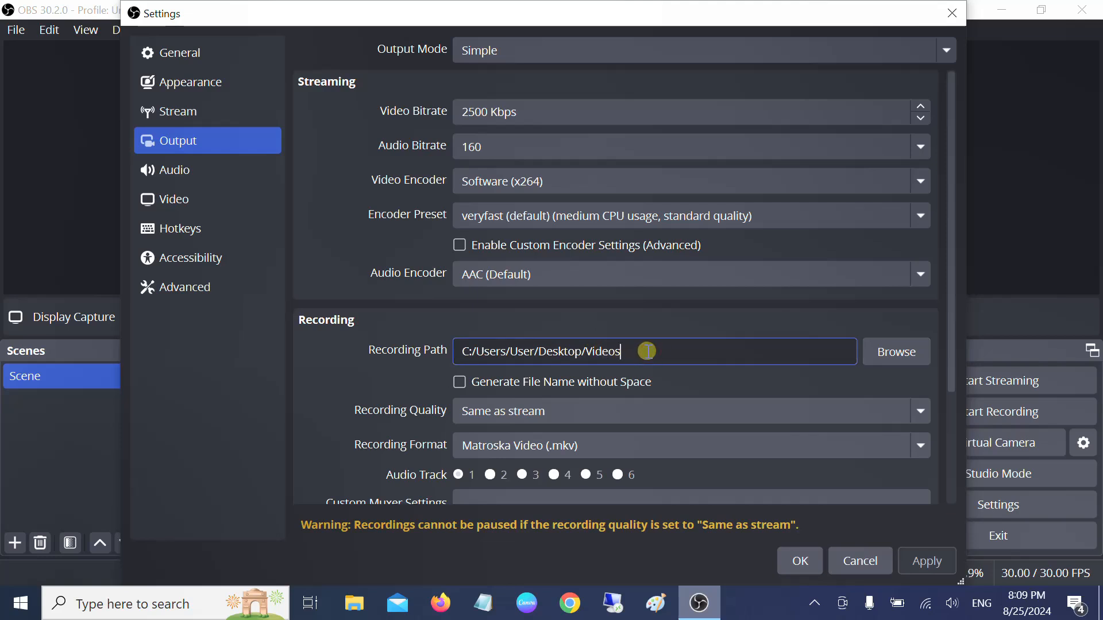
left_click(356, 604)
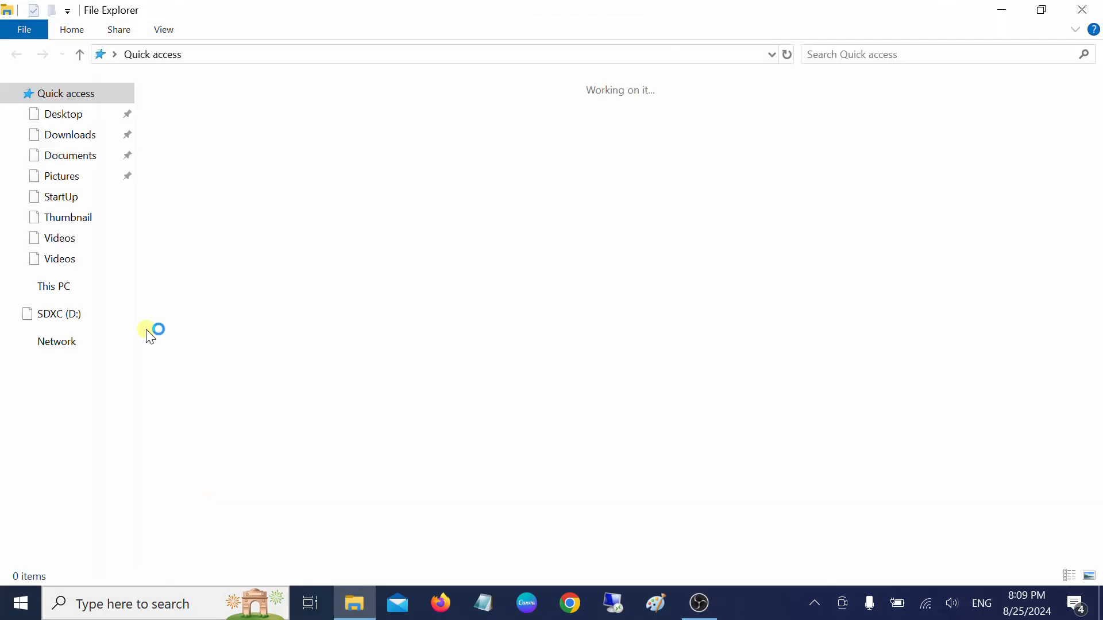
left_click(74, 115)
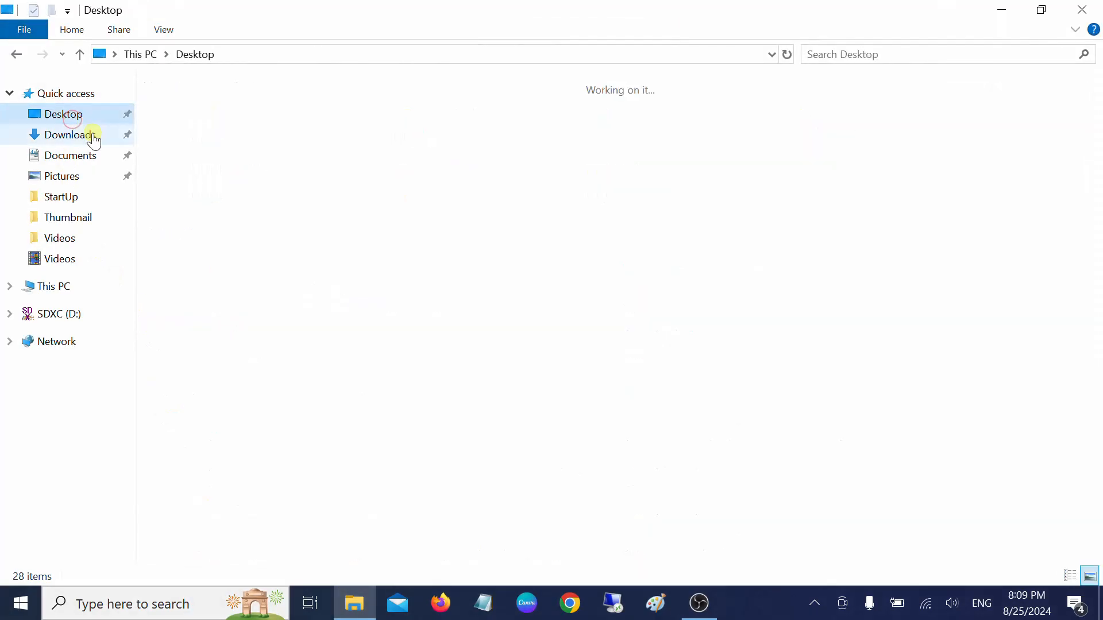
double_click(300, 148)
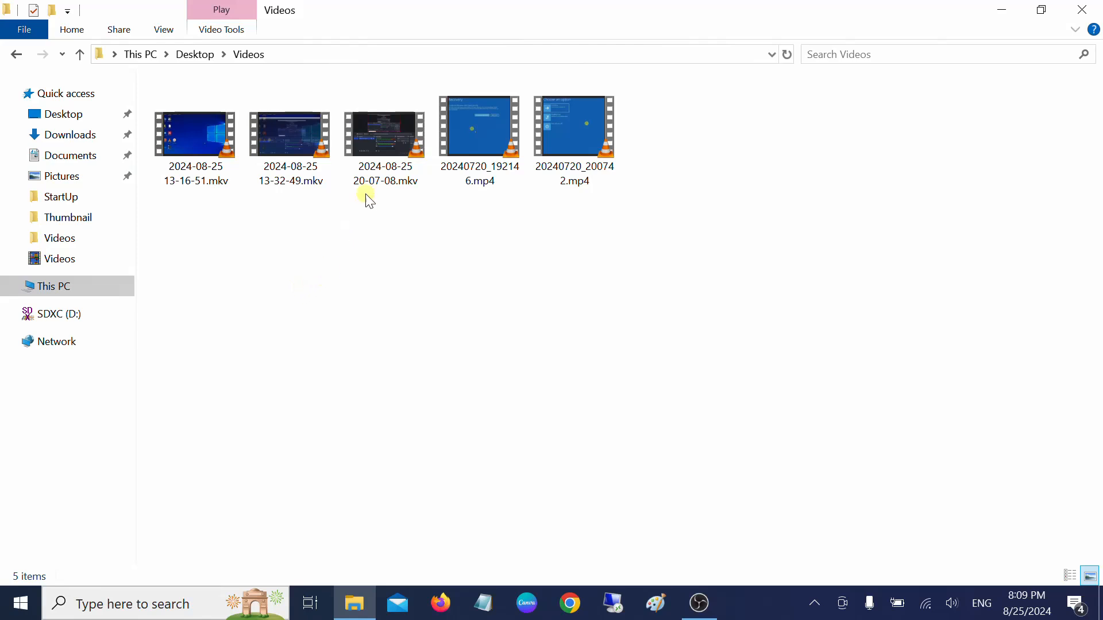
left_click(388, 150)
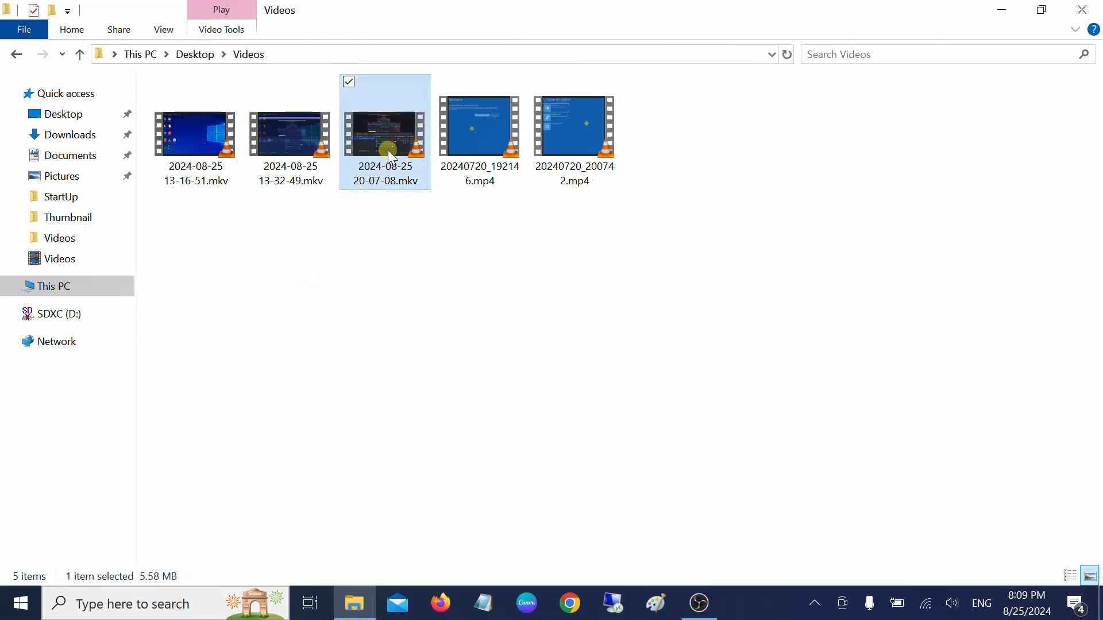
double_click(388, 149)
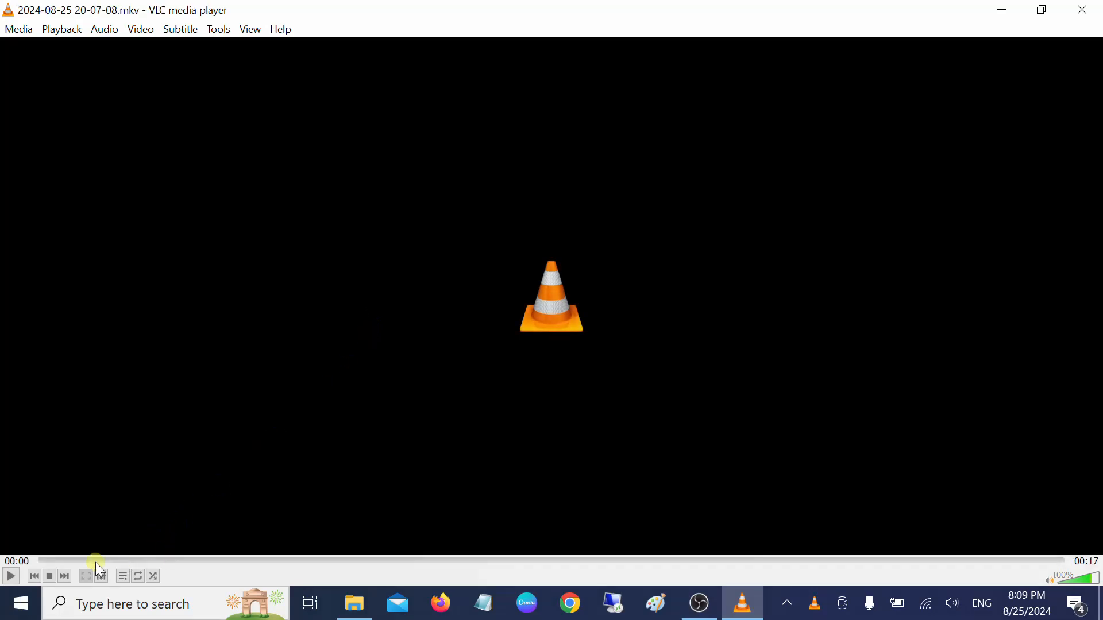
Play the recording, skip forward through it to check the captured screen, and close VLC media player.
left_click(12, 577)
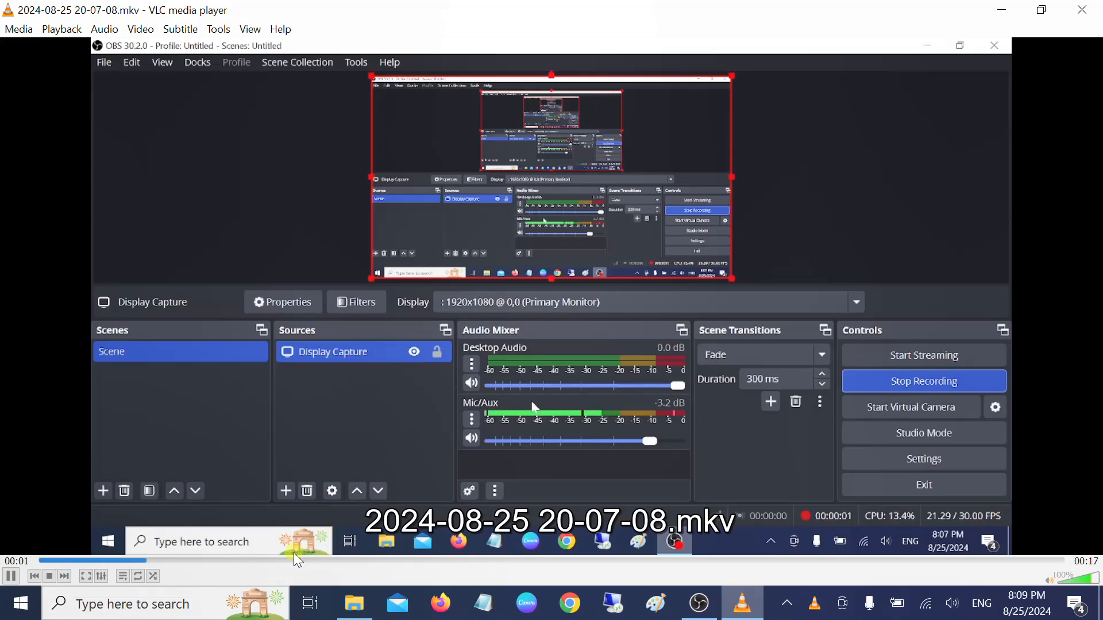
left_click(378, 560)
left_click(477, 558)
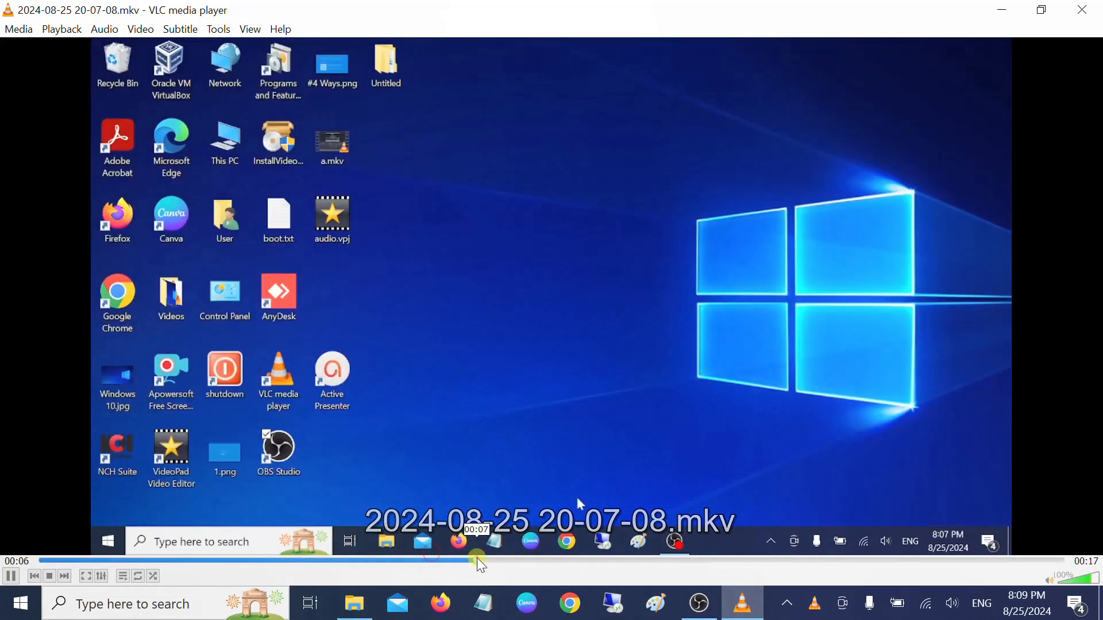
left_click(529, 559)
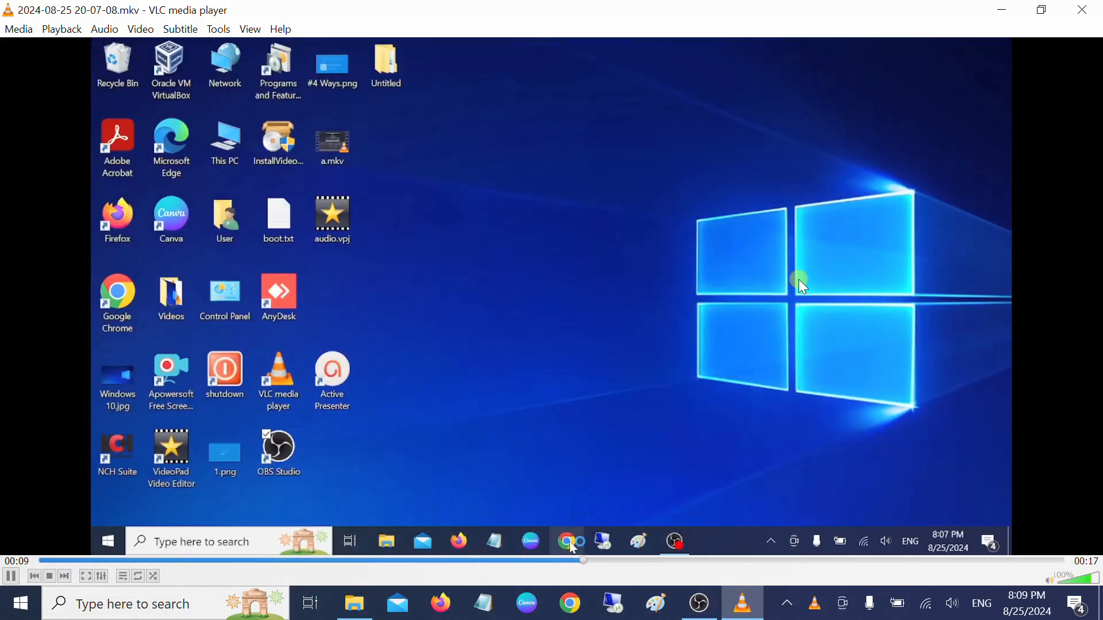
left_click(1086, 10)
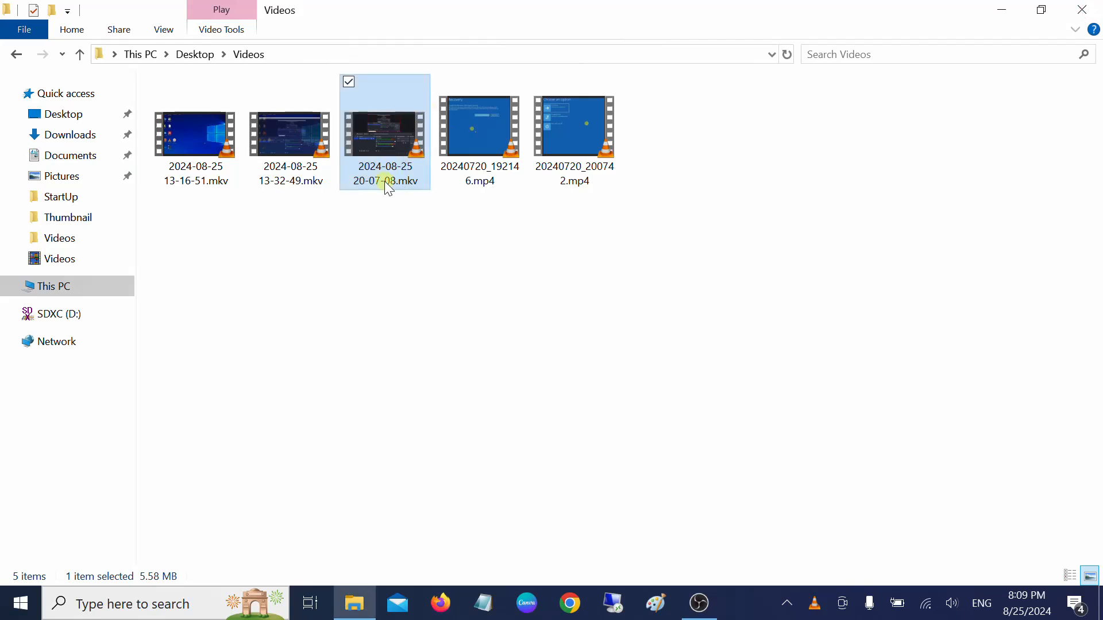
Return to the OBS Studio settings and review the audio options, including sample rate, devices and push-to-talk settings.
left_click(700, 603)
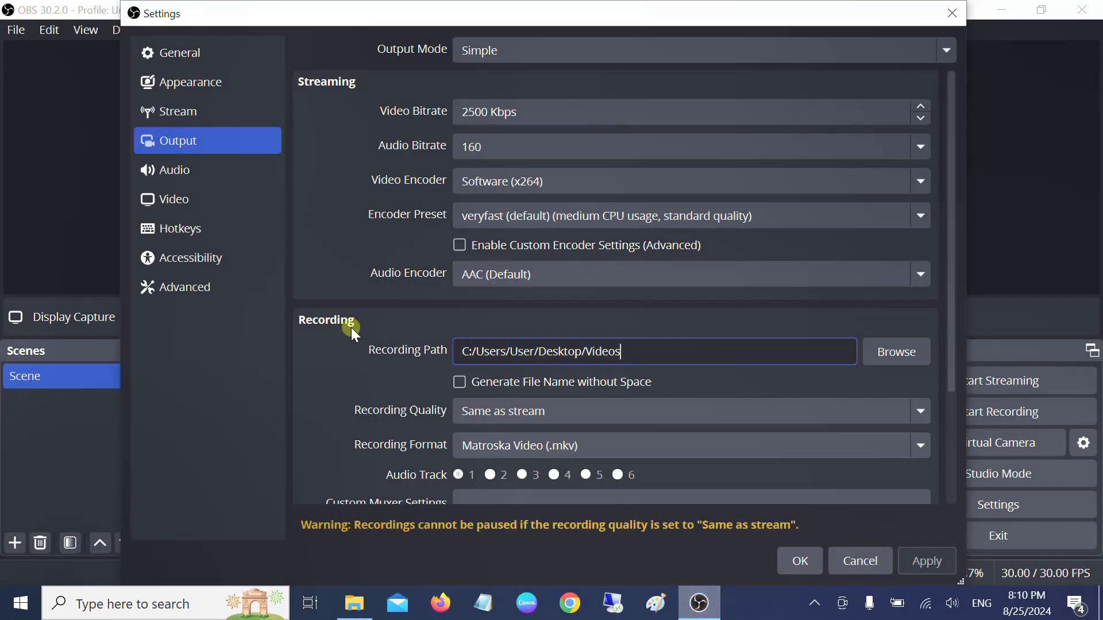
left_click(207, 185)
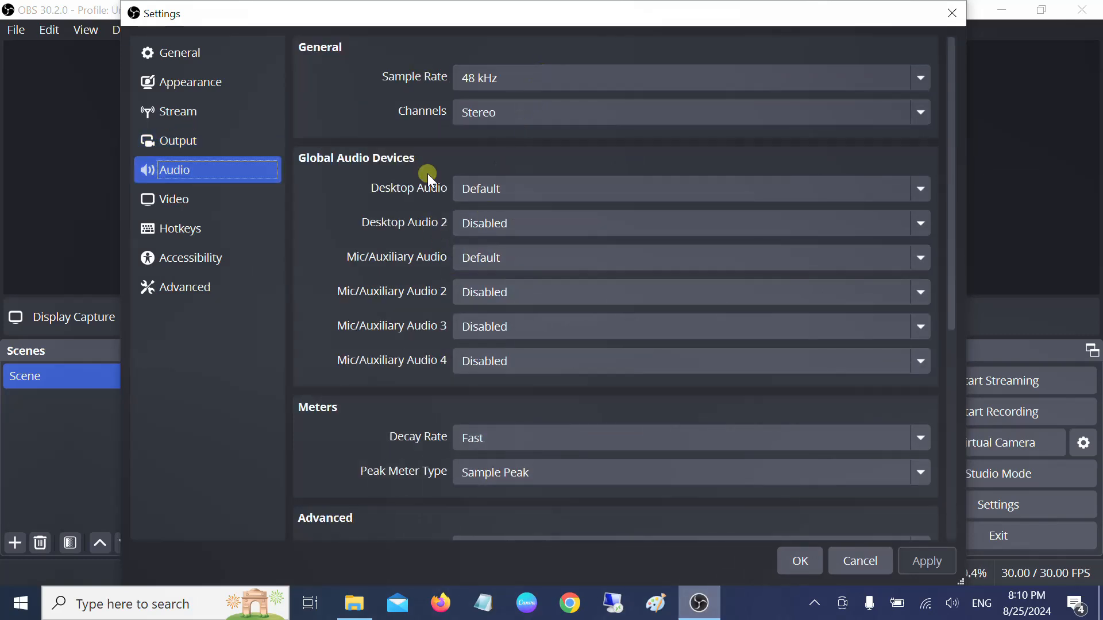
left_click(515, 77)
left_click(515, 77)
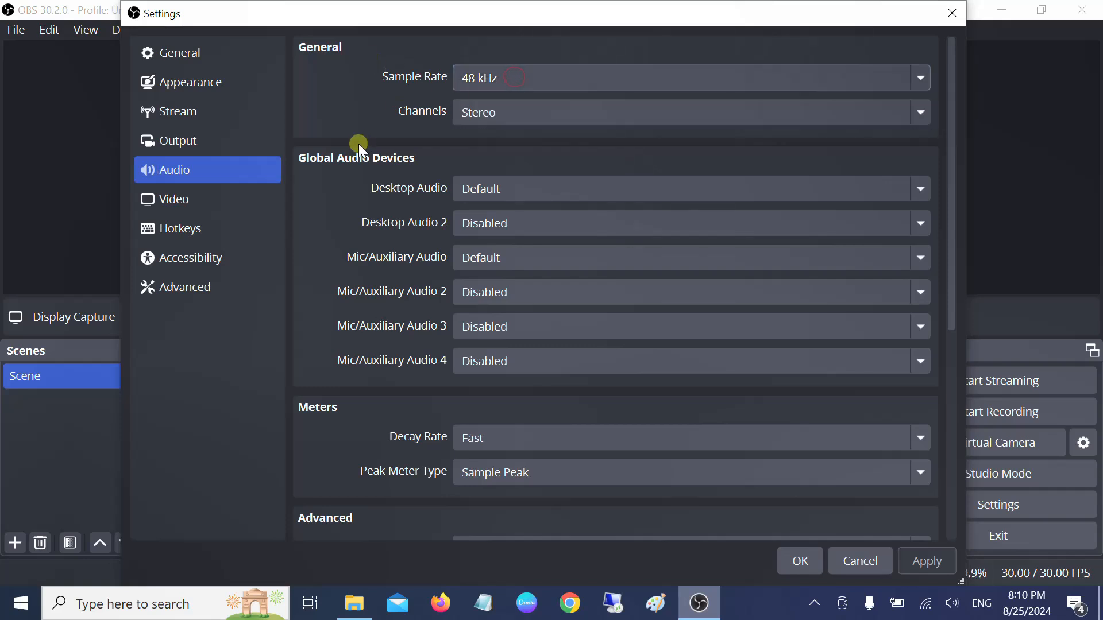
scroll(349, 396, "down", 6)
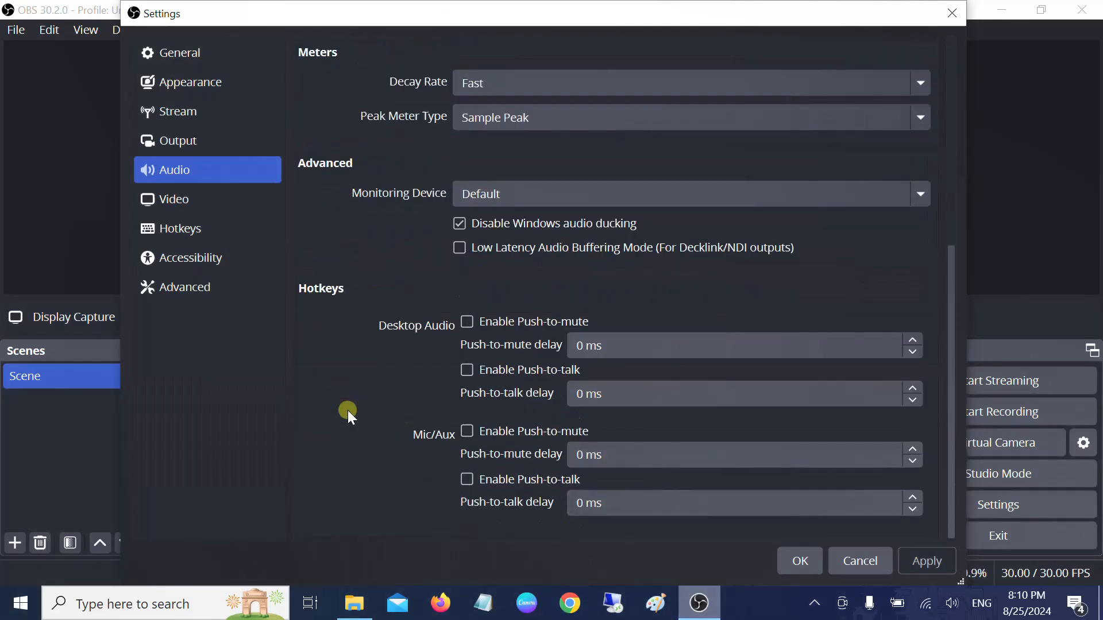
Review the video, hotkey, accessibility and advanced settings, and close the settings without saving changes.
left_click(164, 195)
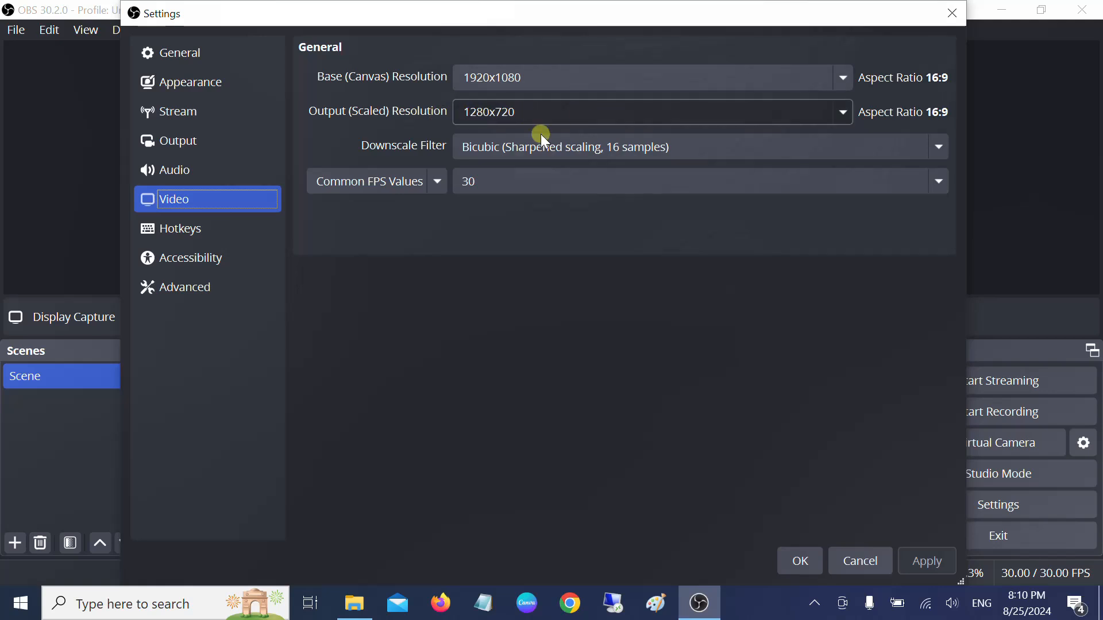
left_click(169, 228)
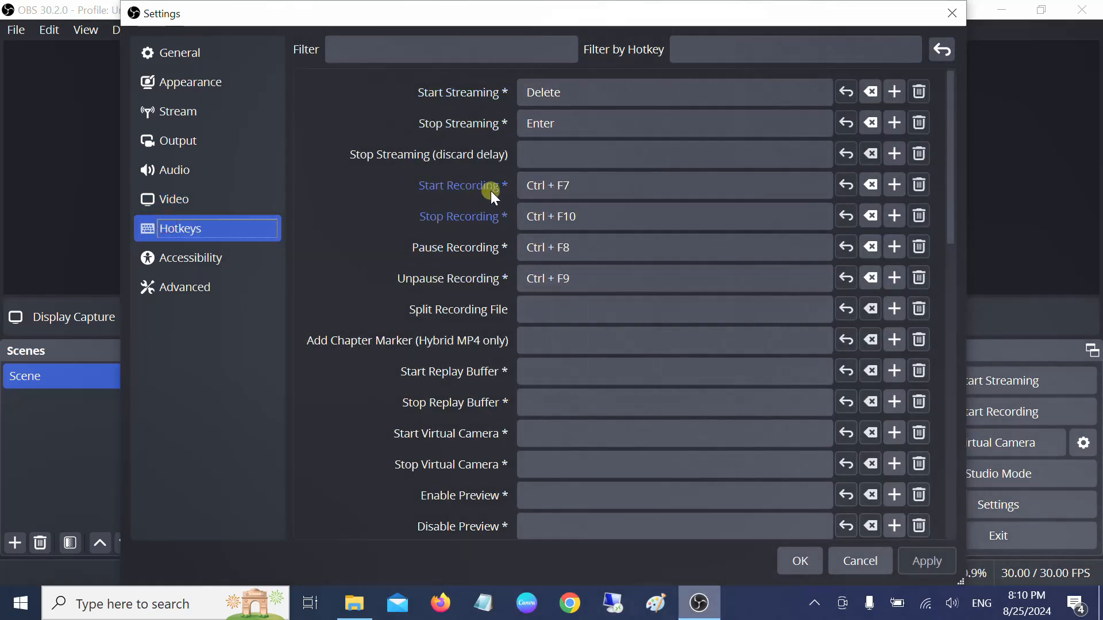
left_click(191, 261)
left_click(190, 284)
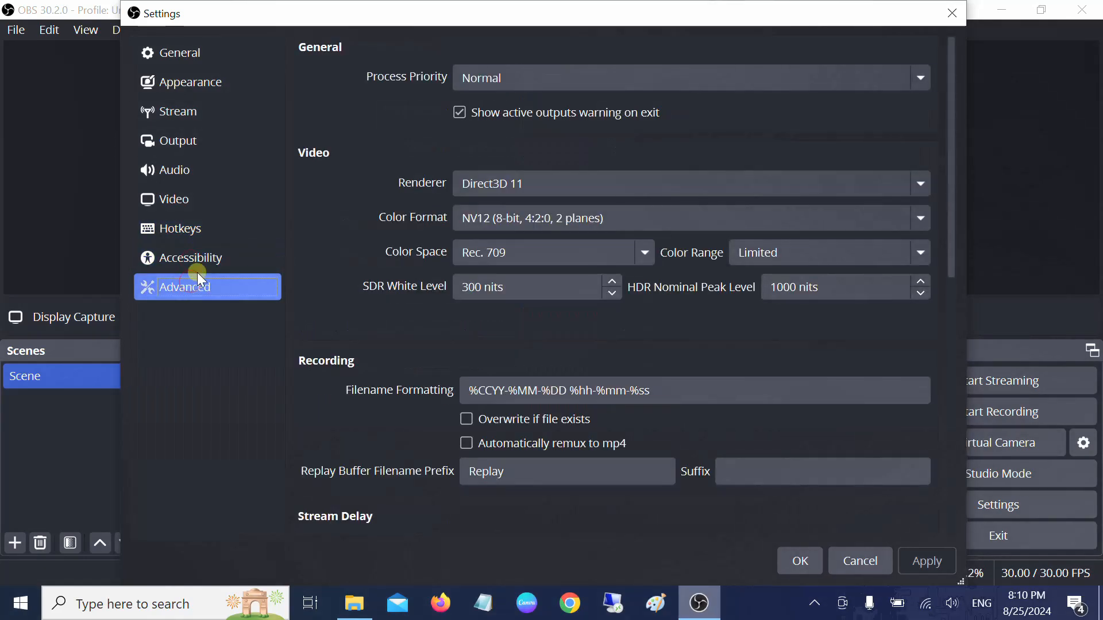
left_click(197, 231)
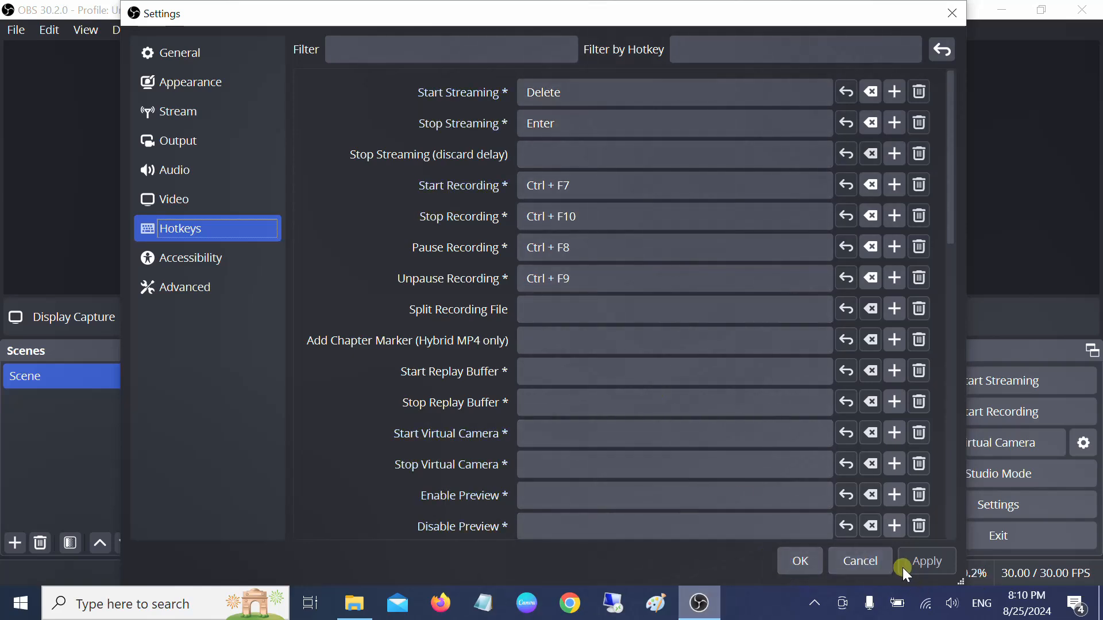
left_click(861, 560)
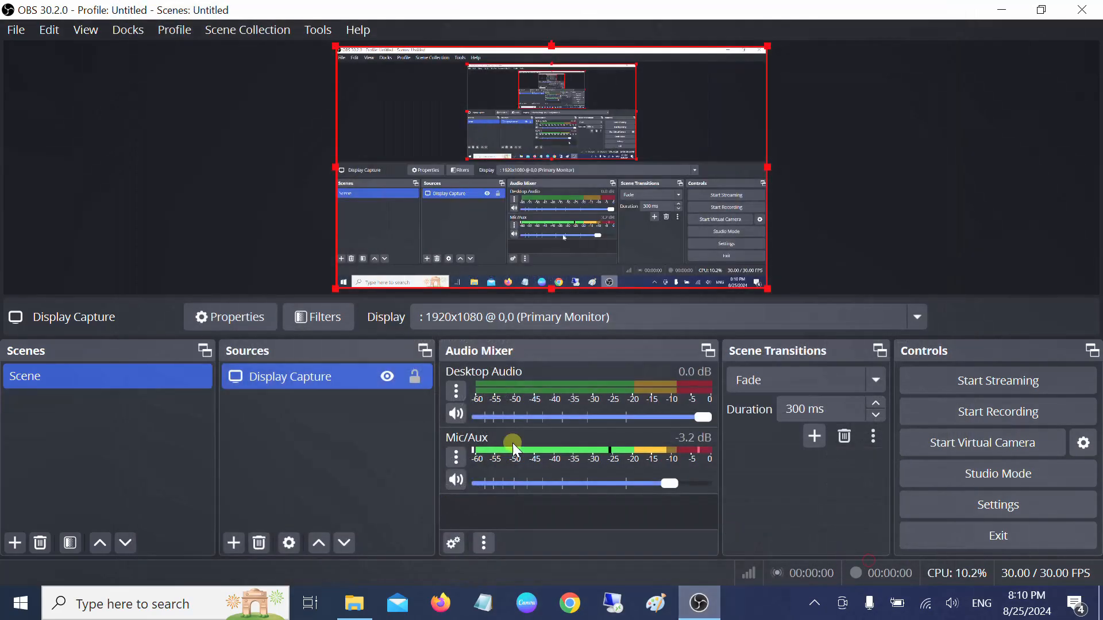
left_click(238, 544)
left_click(238, 543)
left_click(237, 543)
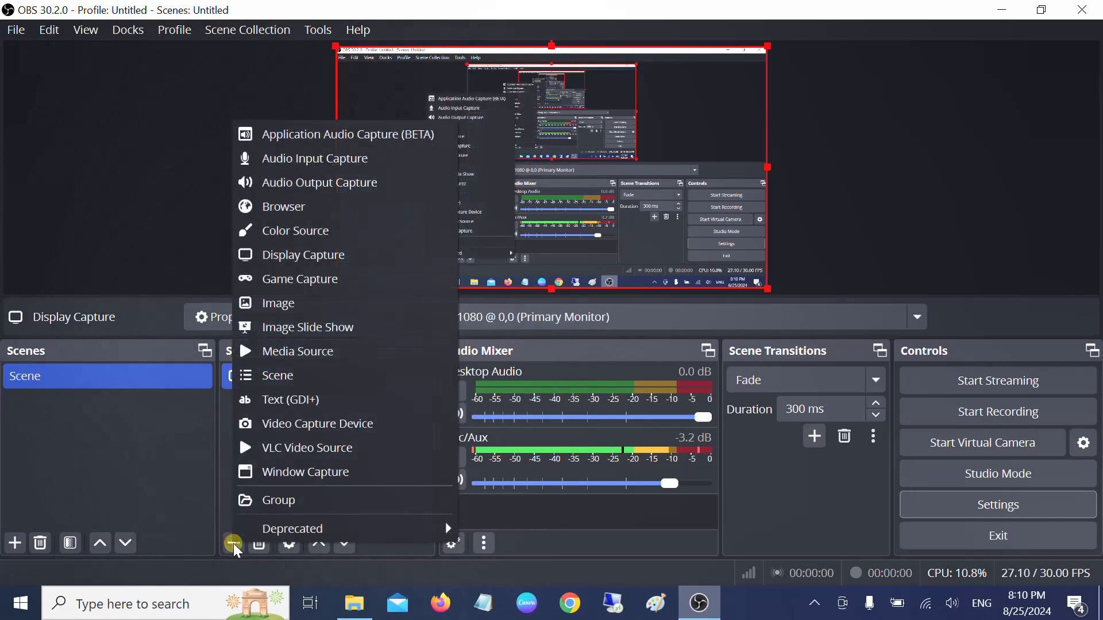
left_click(553, 564)
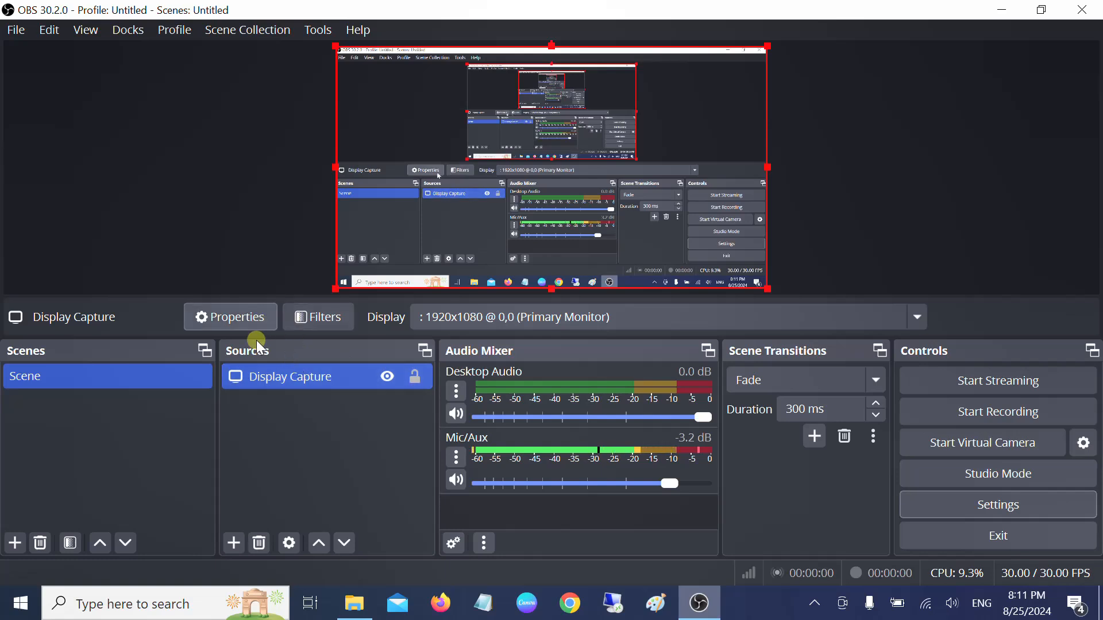
Add a new Video Capture Device source to the scene and close its properties, discarding the unsaved changes.
left_click(232, 545)
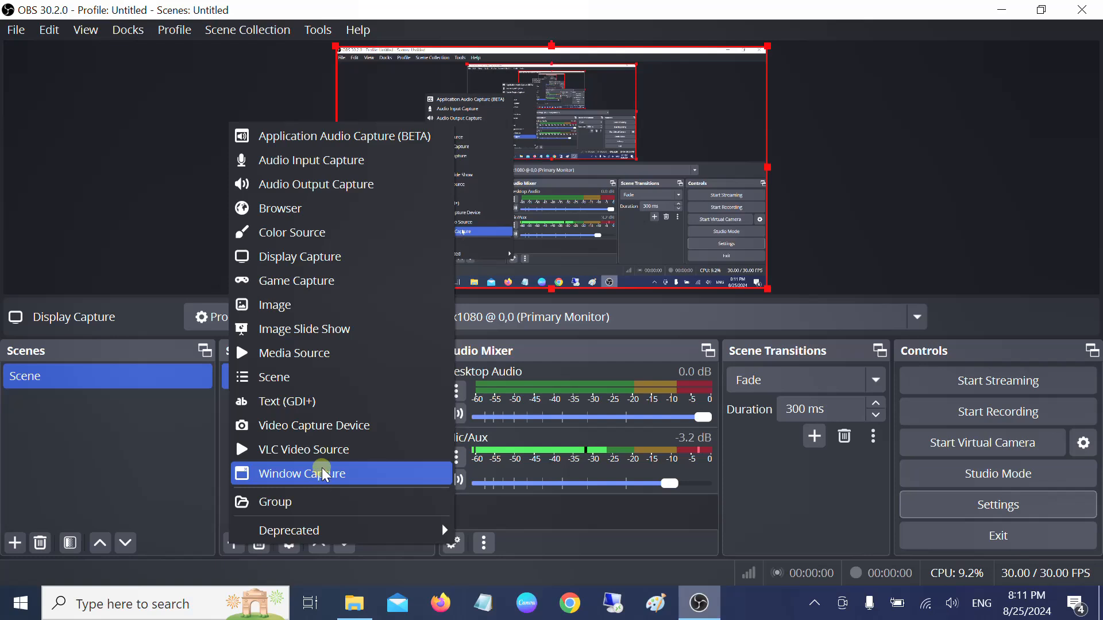
left_click(343, 439)
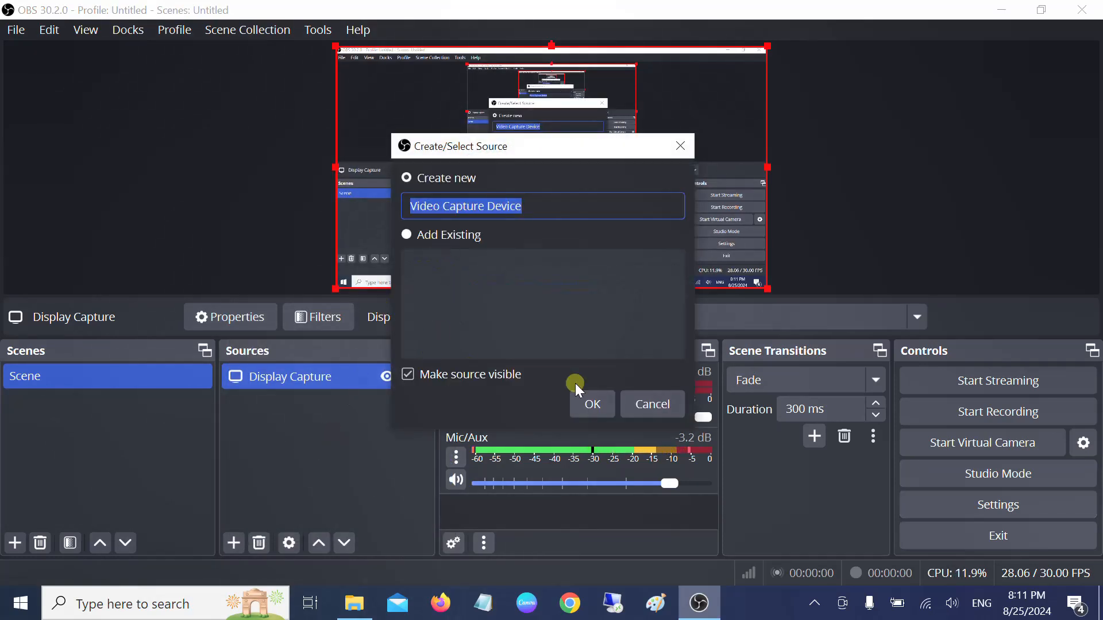
left_click(589, 403)
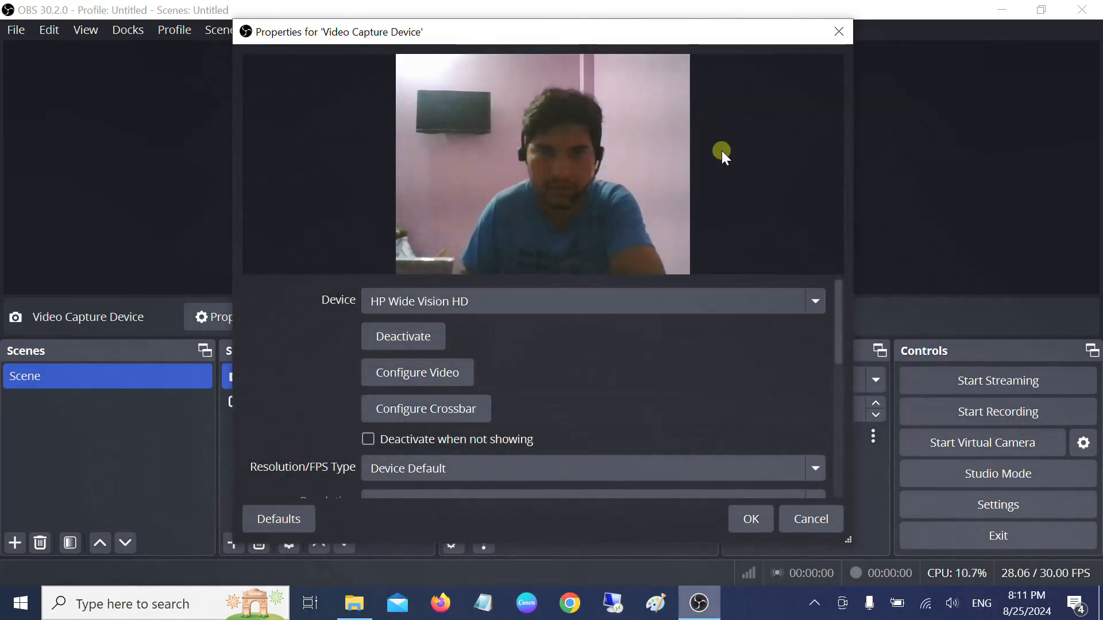
left_click(830, 31)
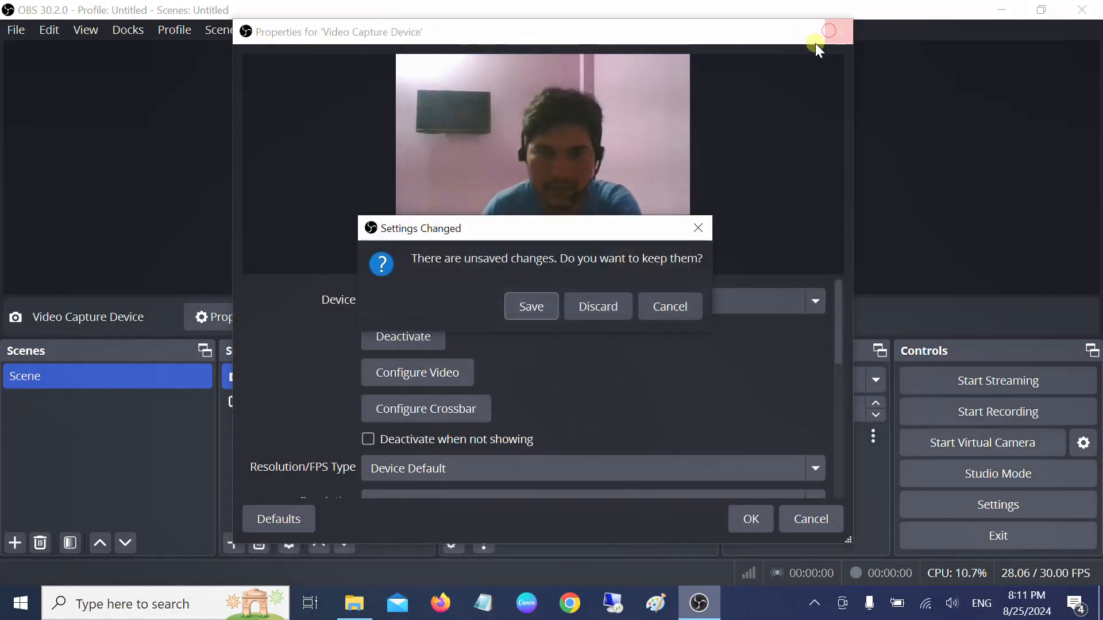
left_click(593, 308)
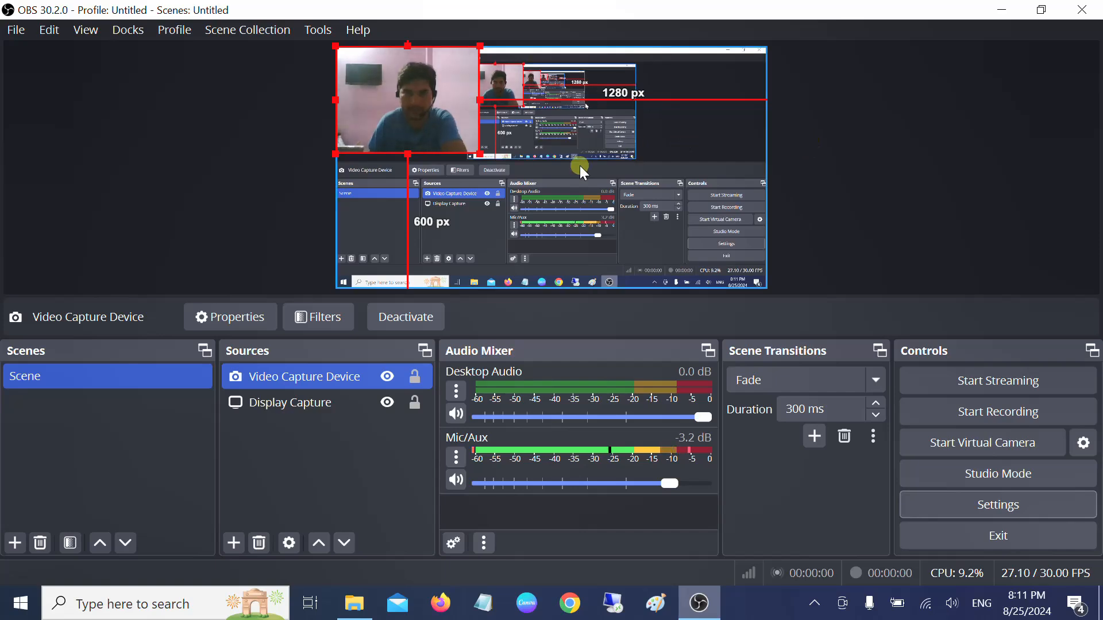
Remove the Video Capture Device source from the scene and confirm the removal.
right_click(347, 381)
left_click(320, 384)
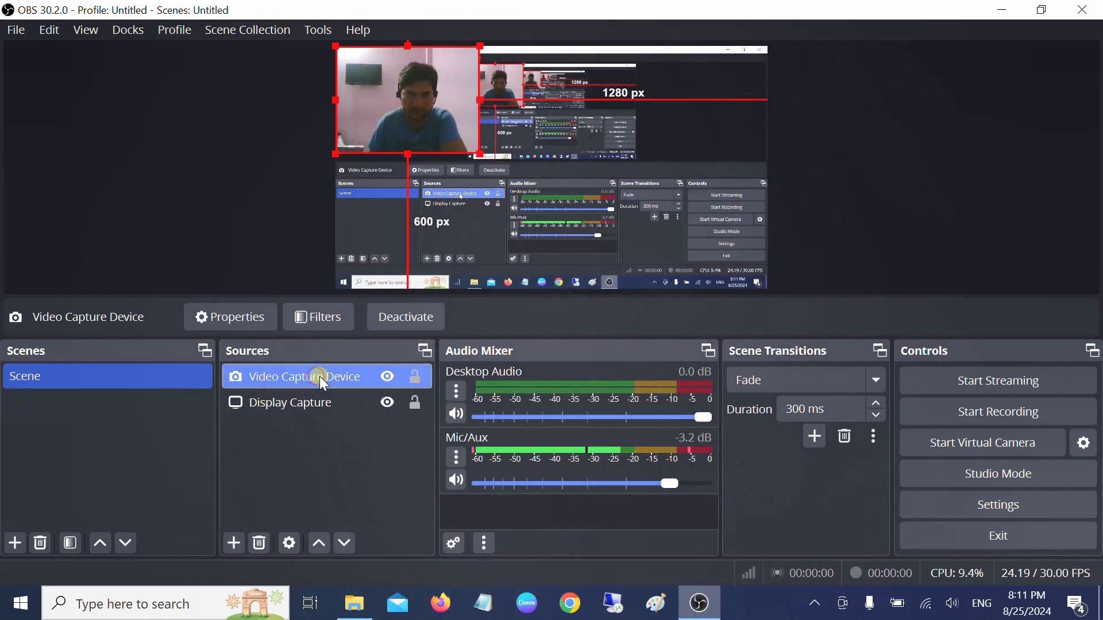
left_click(261, 542)
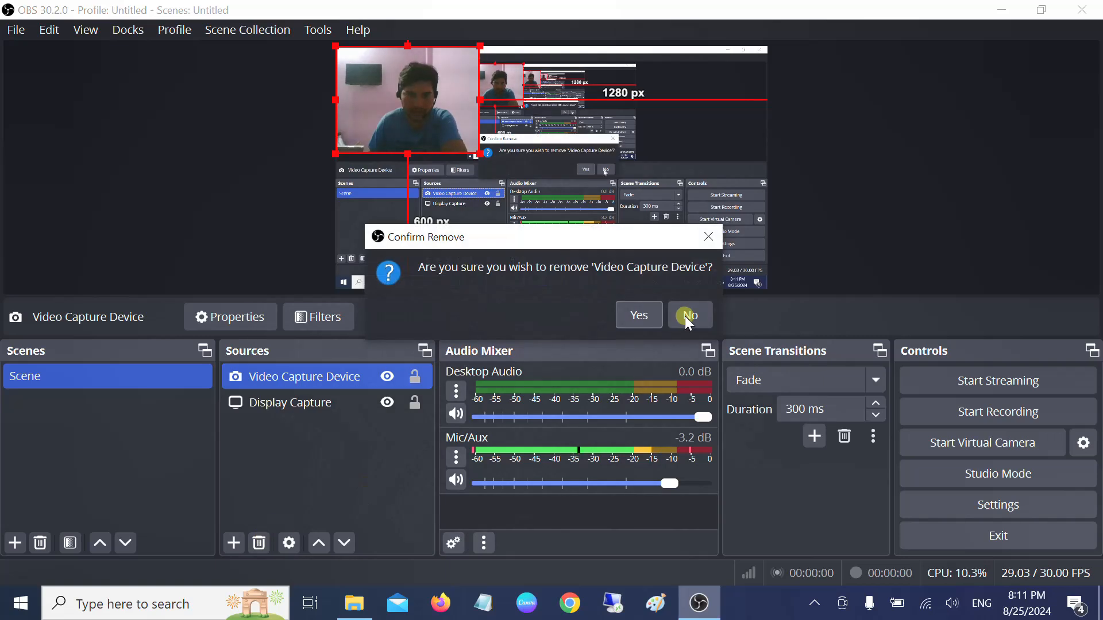
left_click(637, 314)
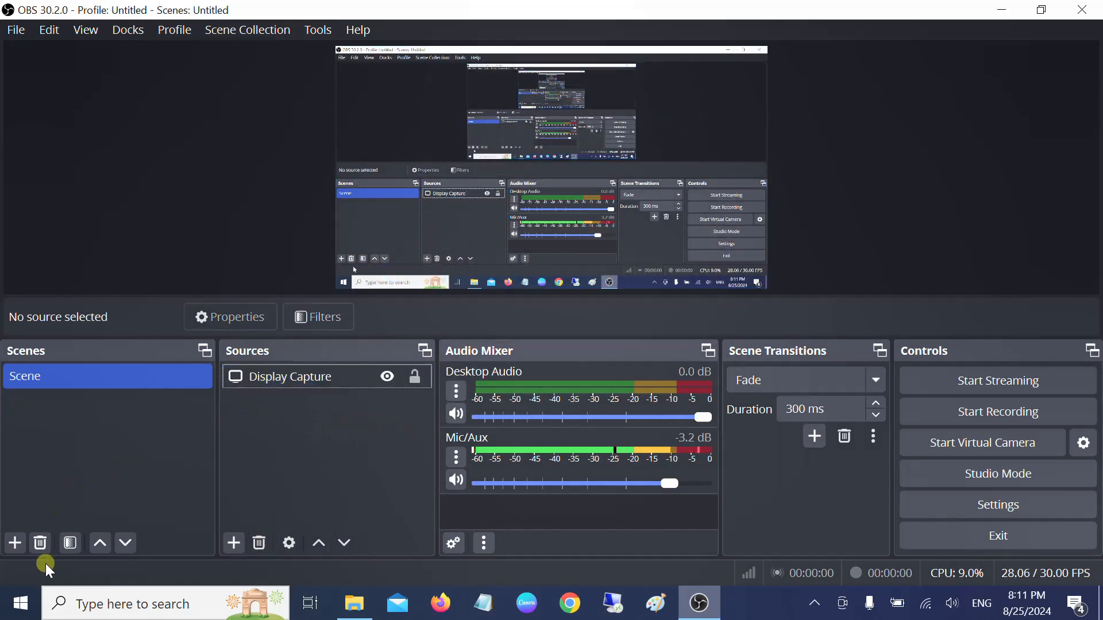
Close OBS Studio and the File Explorer window showing the Videos folder.
left_click(1083, 8)
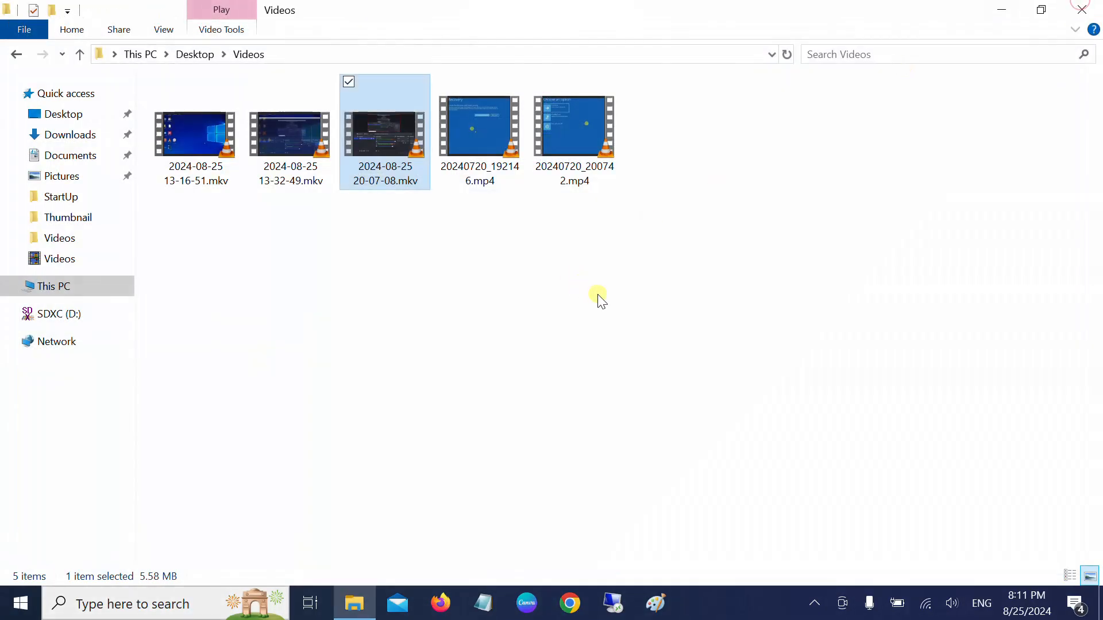
left_click(1082, 8)
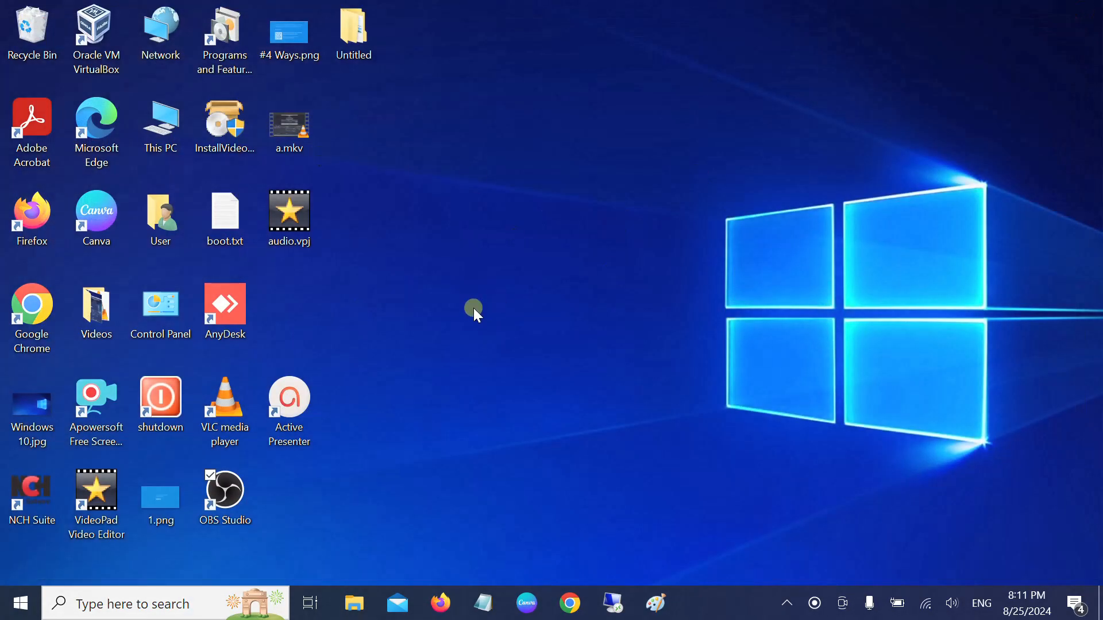